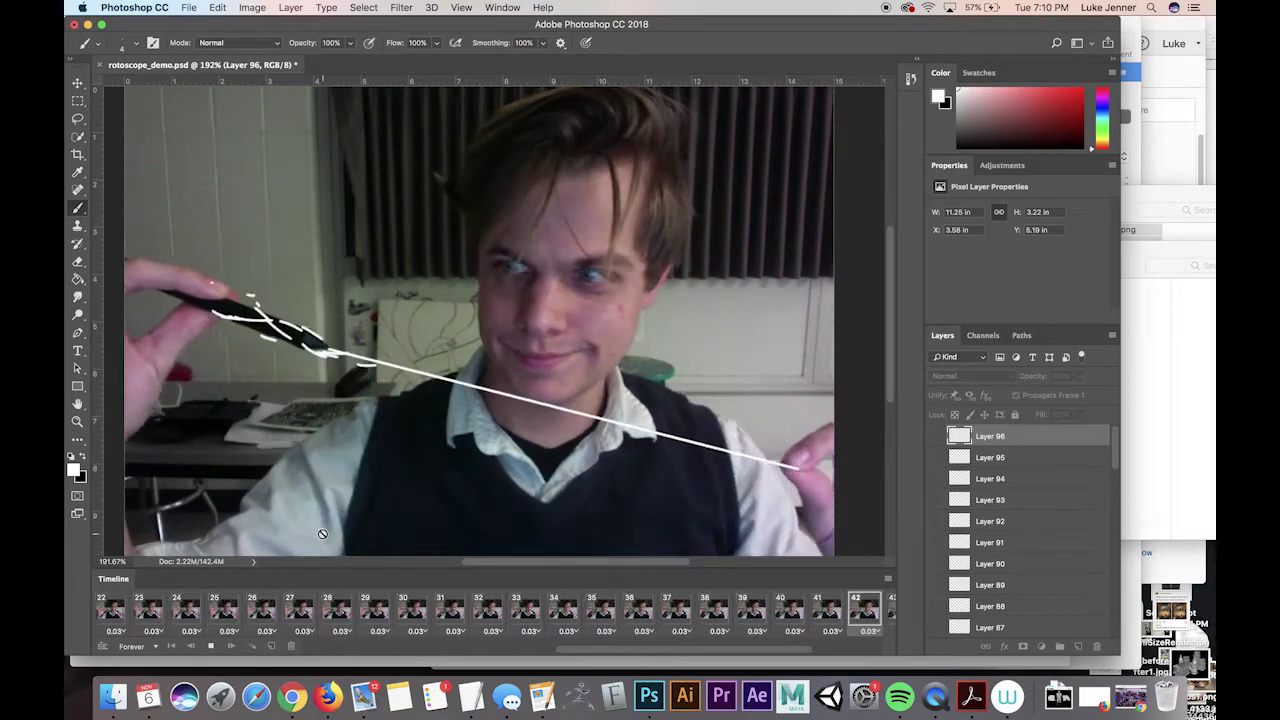
Step: Stop the drawn-on webcam animation so it rests on frame 16
left_click(212, 647)
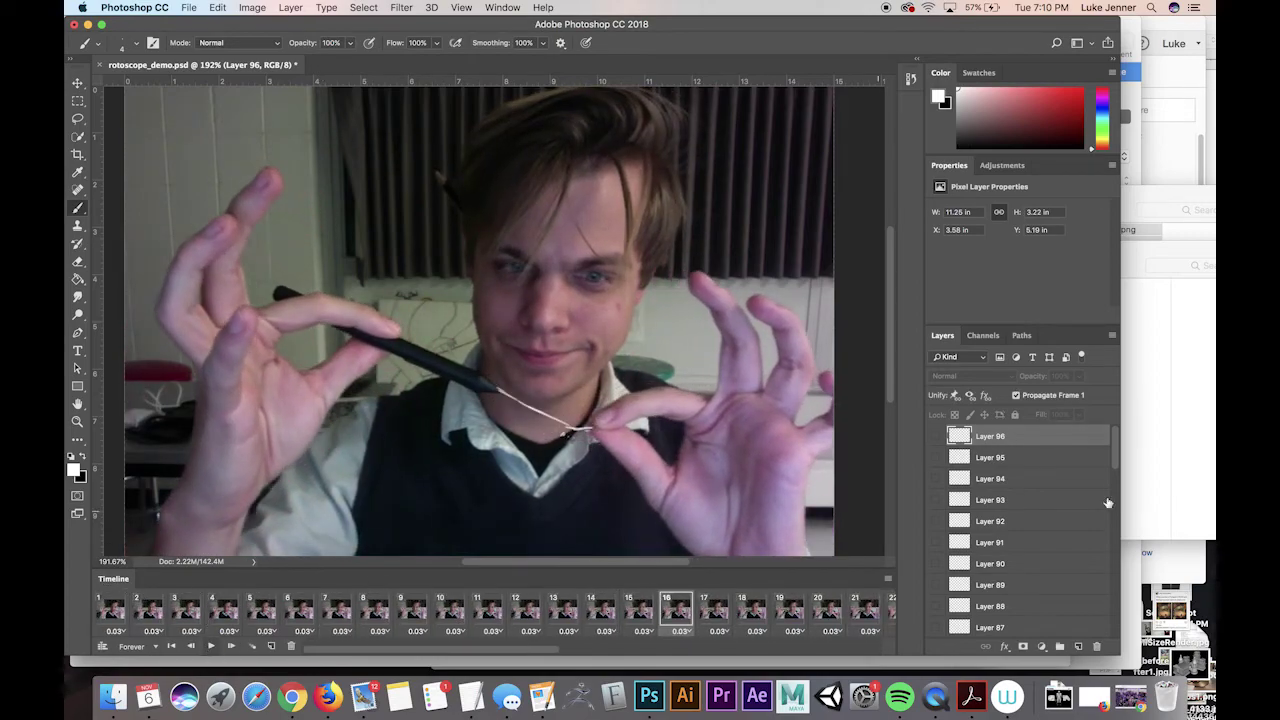
Step: Quick Look the example GIFs AlfonsoGIF.gif, dorado.gif and Pellegrino_gif.gif in the Gifs folder
left_click(1210, 465)
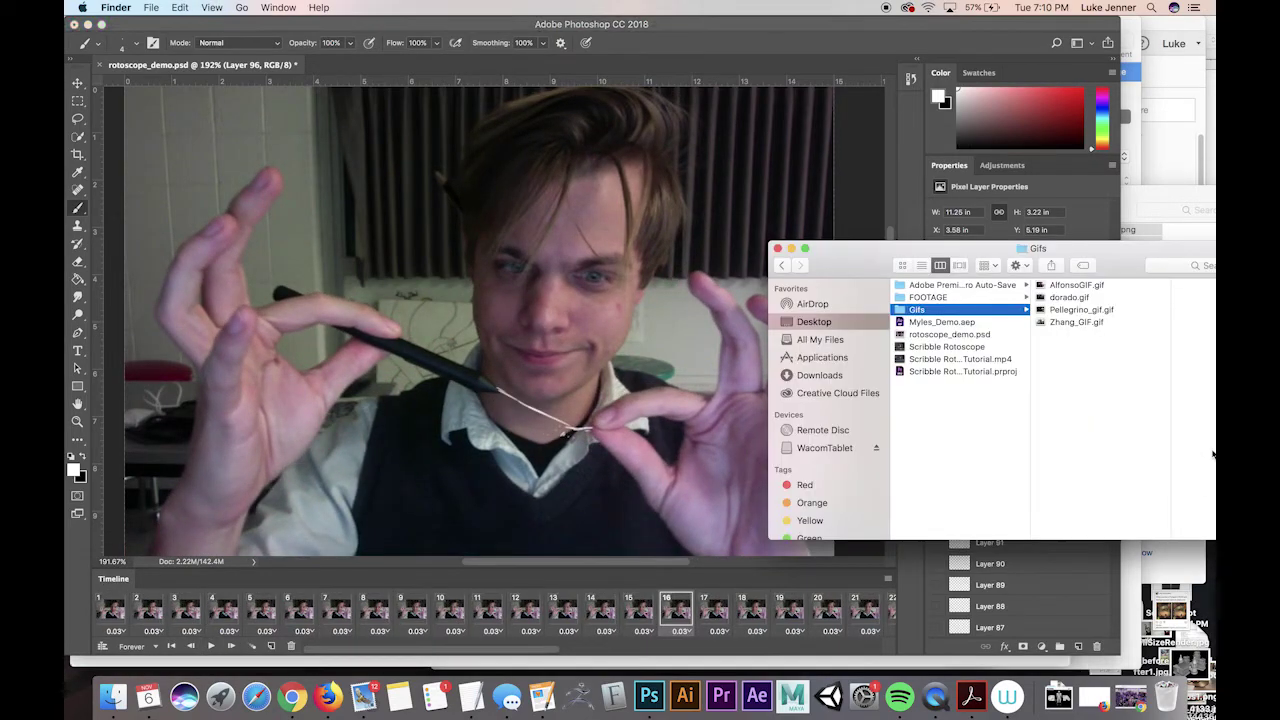
left_click(1087, 289)
key("space")
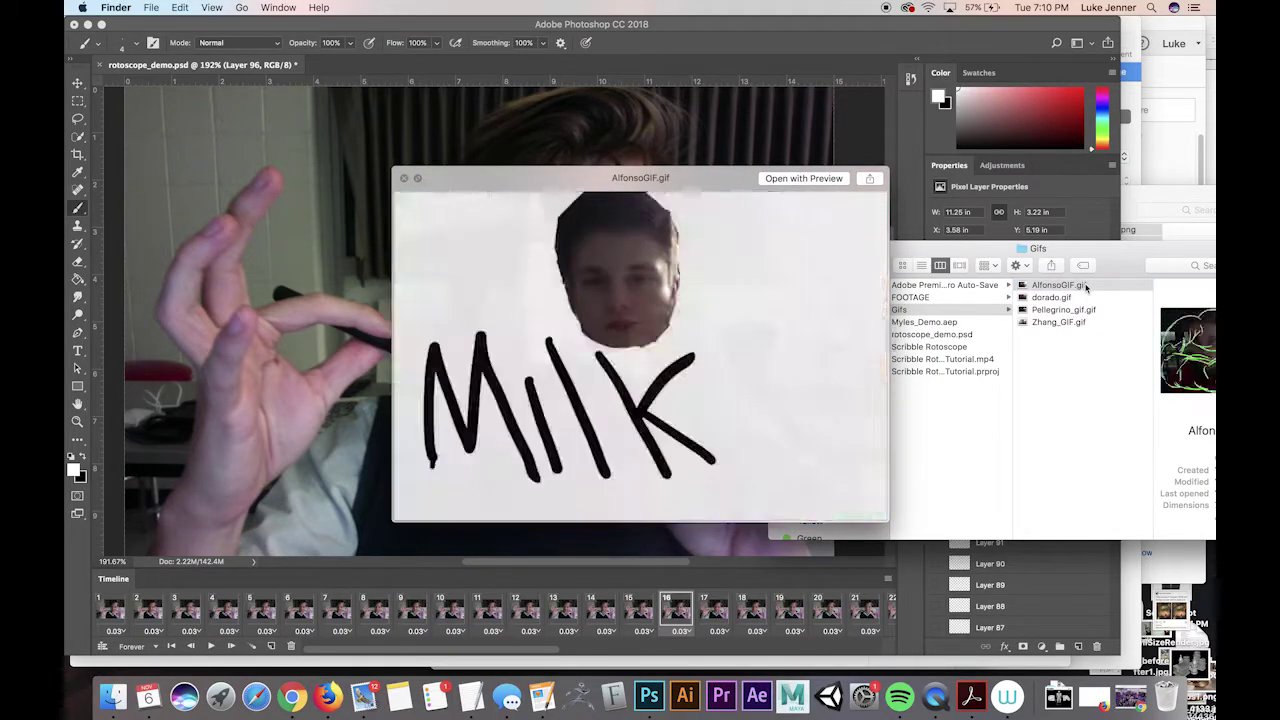
left_click(1054, 298)
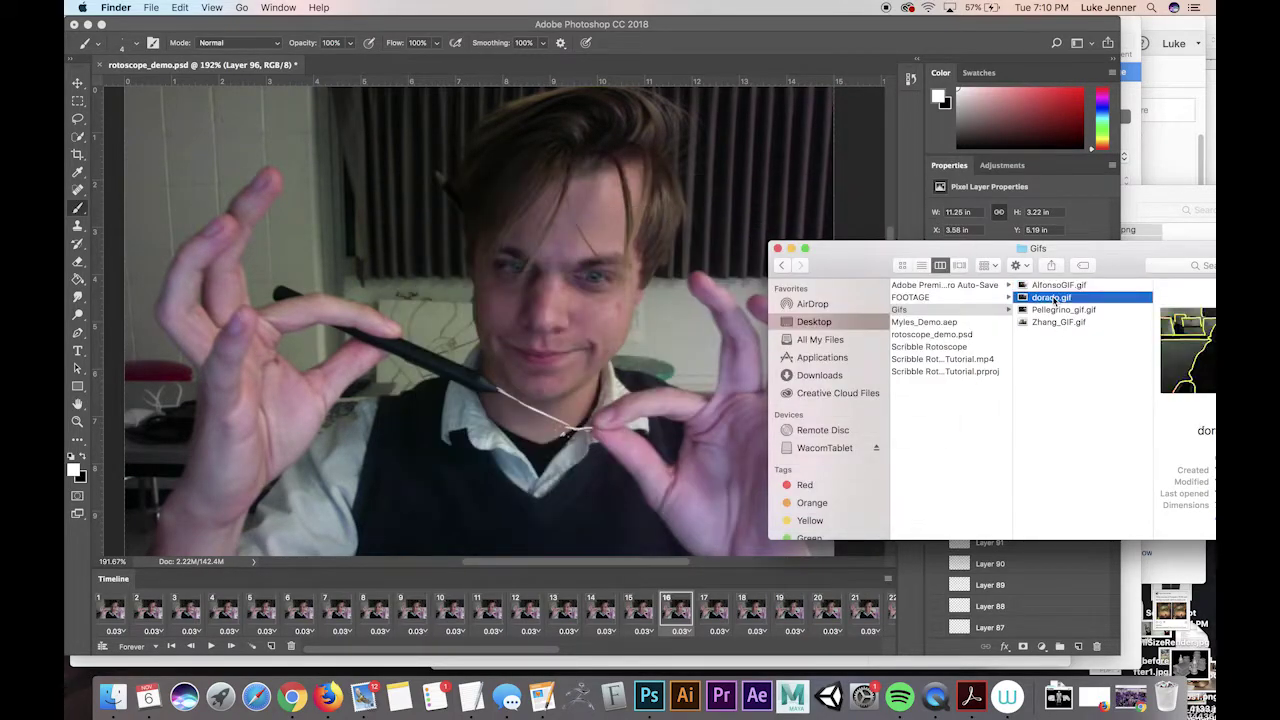
key("space")
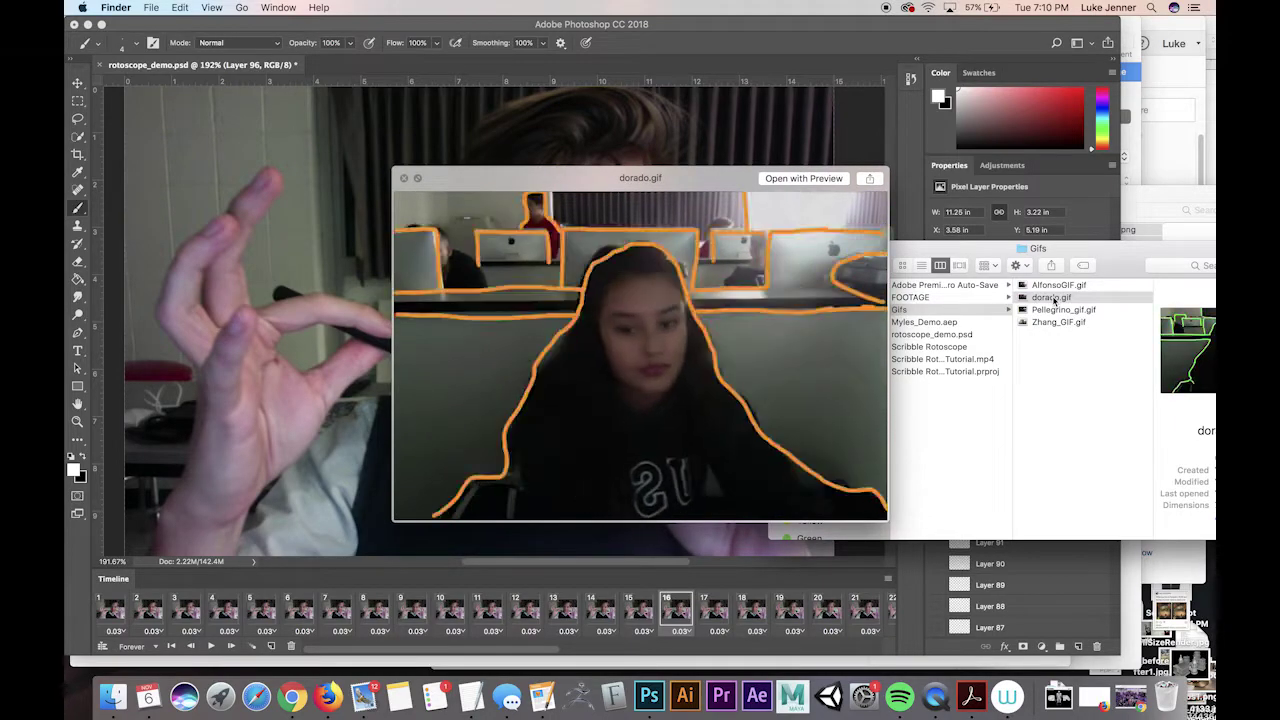
left_click(1054, 298)
left_click(1037, 311)
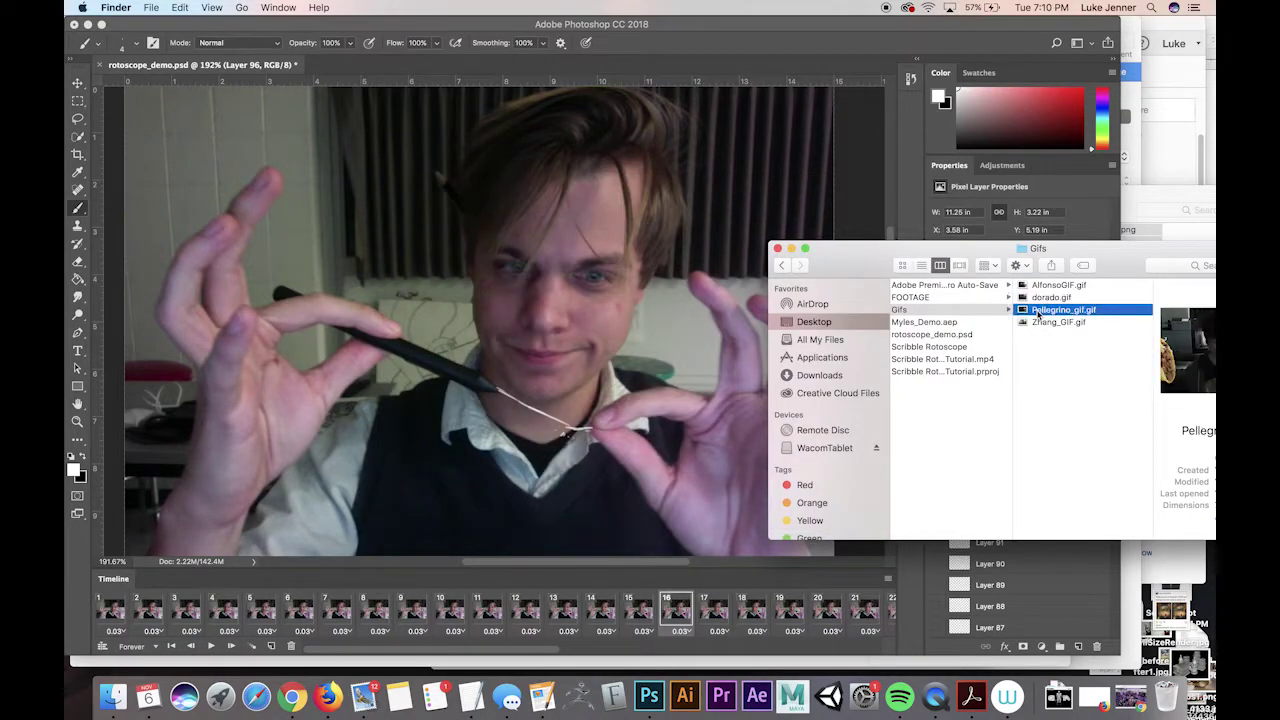
key("space")
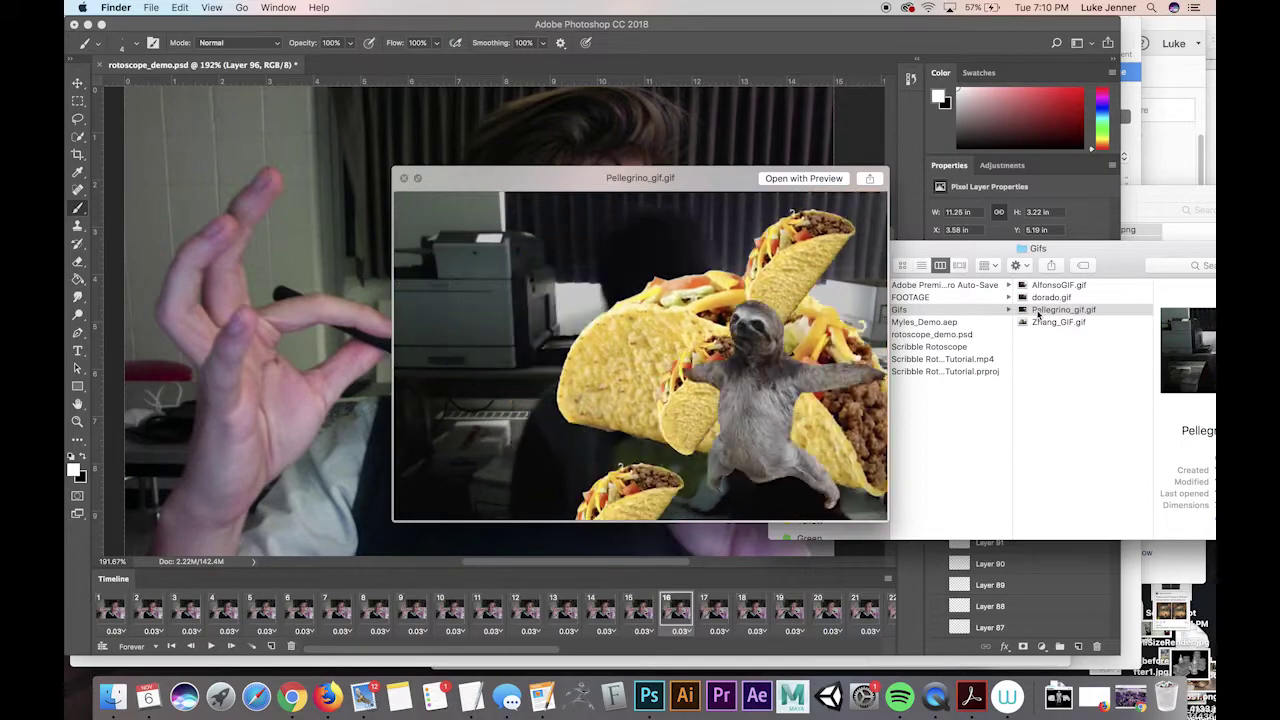
key("space")
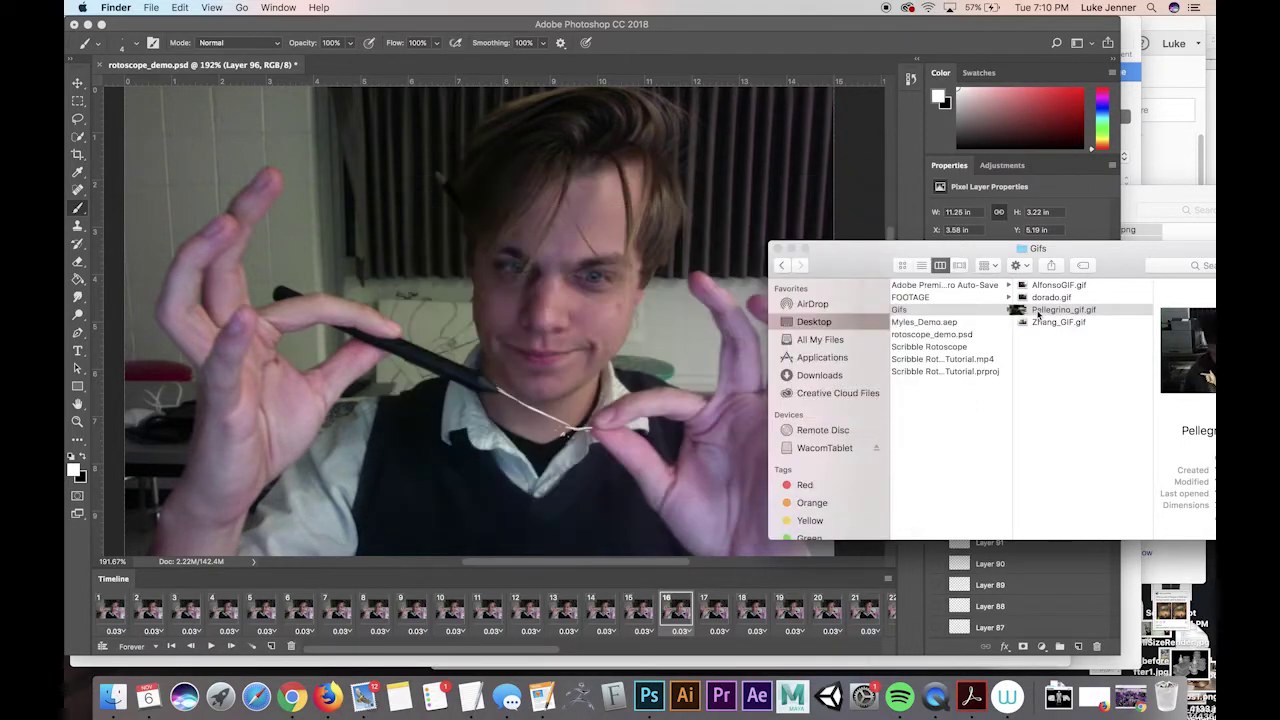
Step: Play part of the Skrillex and Diplo video on YouTube, then pause it
left_click(291, 697)
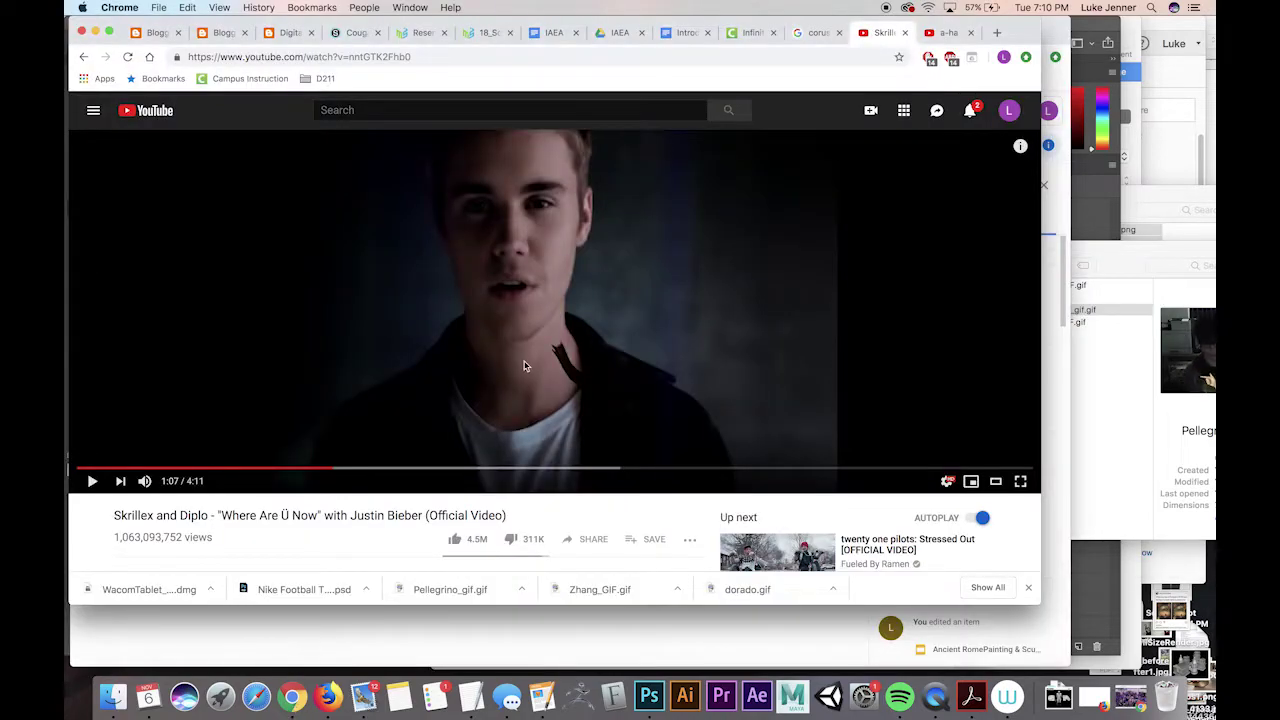
left_click(505, 295)
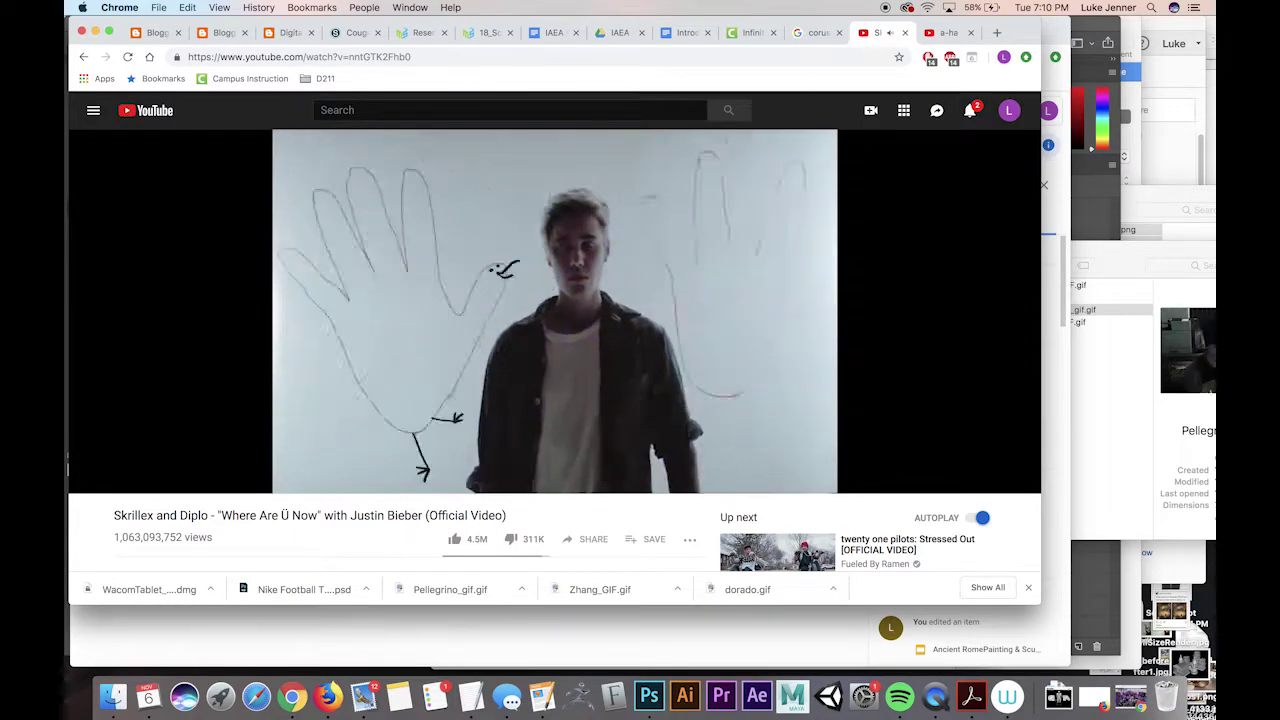
left_click(573, 142)
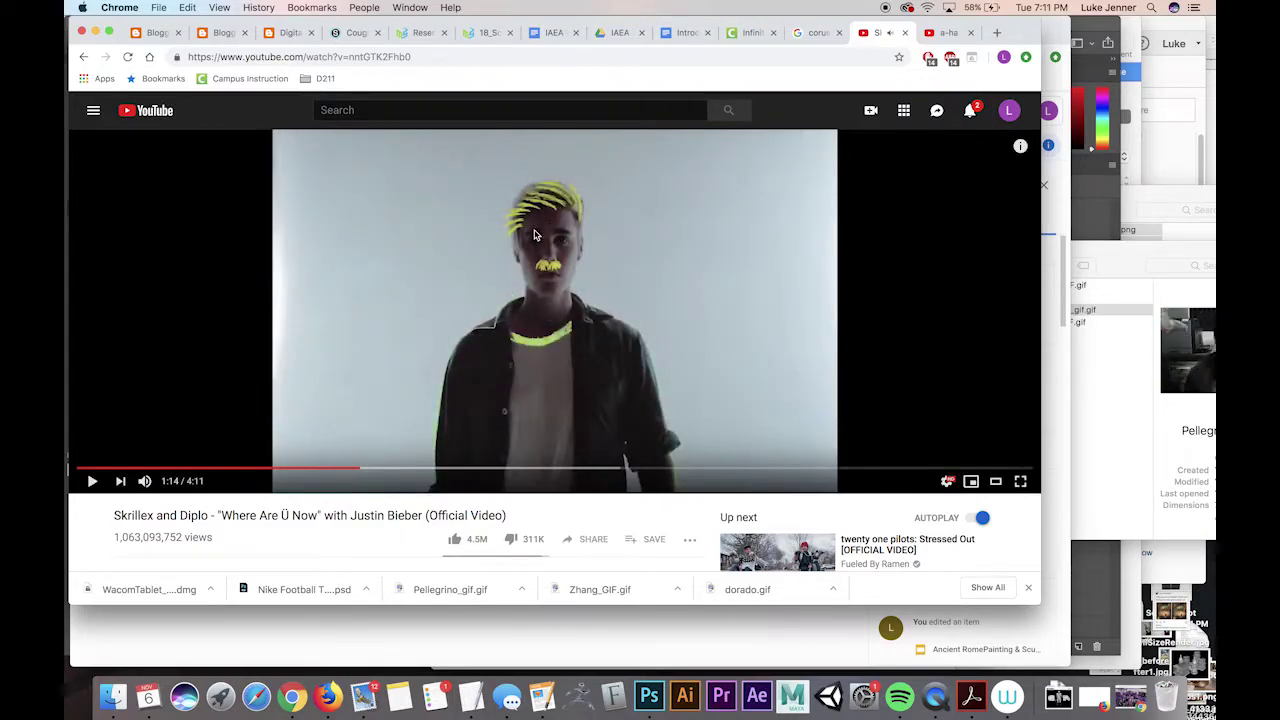
Step: Play the a-ha 'Take On Me' video to 1:36, then return to the Gifs folder
left_click(933, 40)
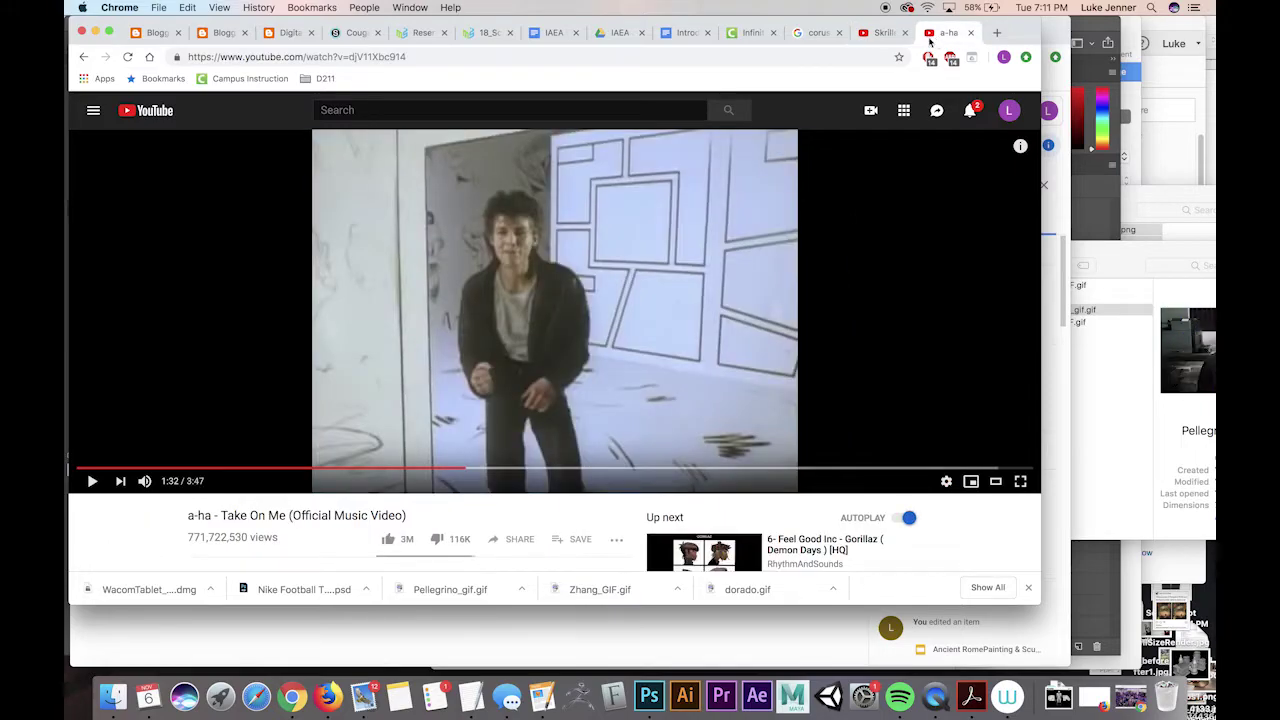
left_click(409, 294)
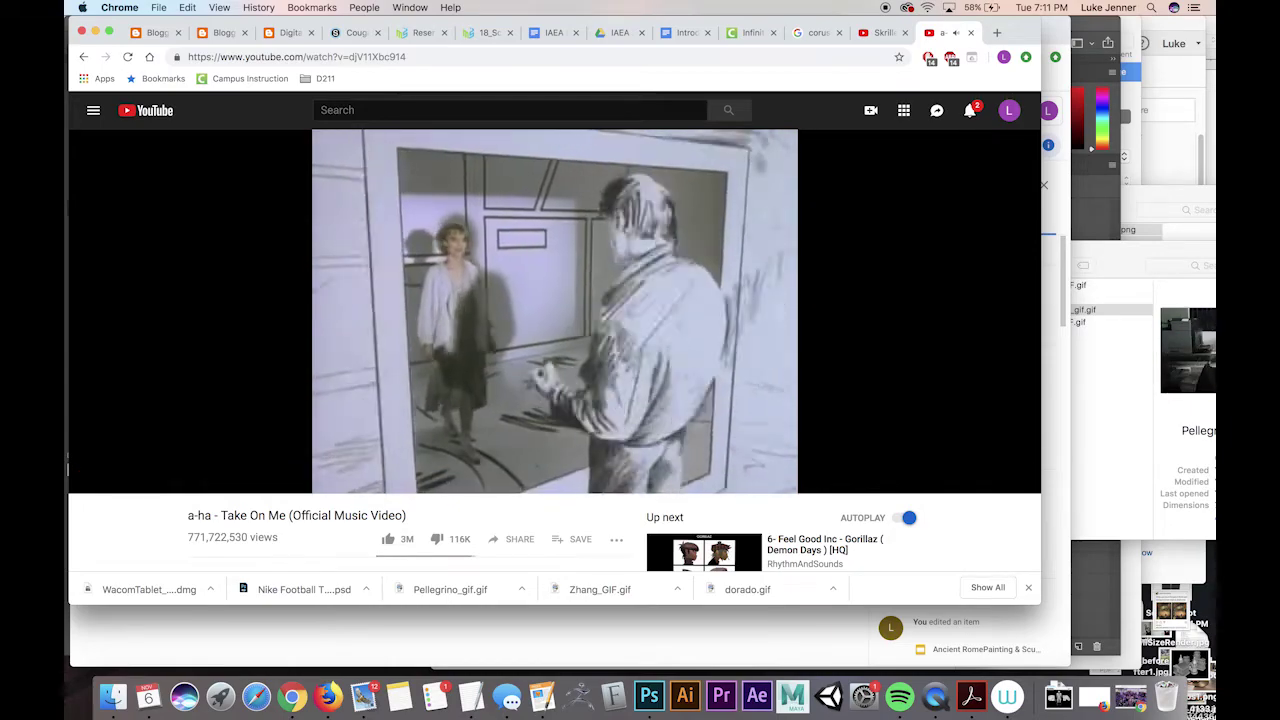
left_click(409, 294)
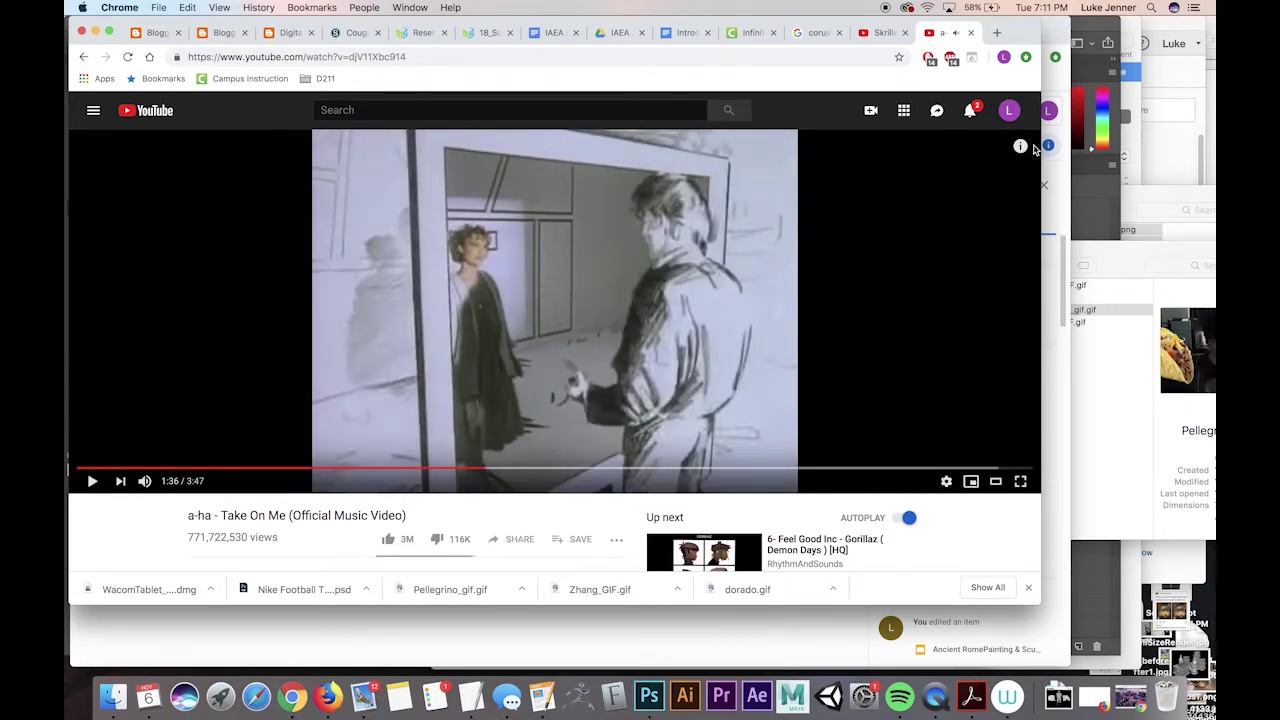
left_click(1116, 389)
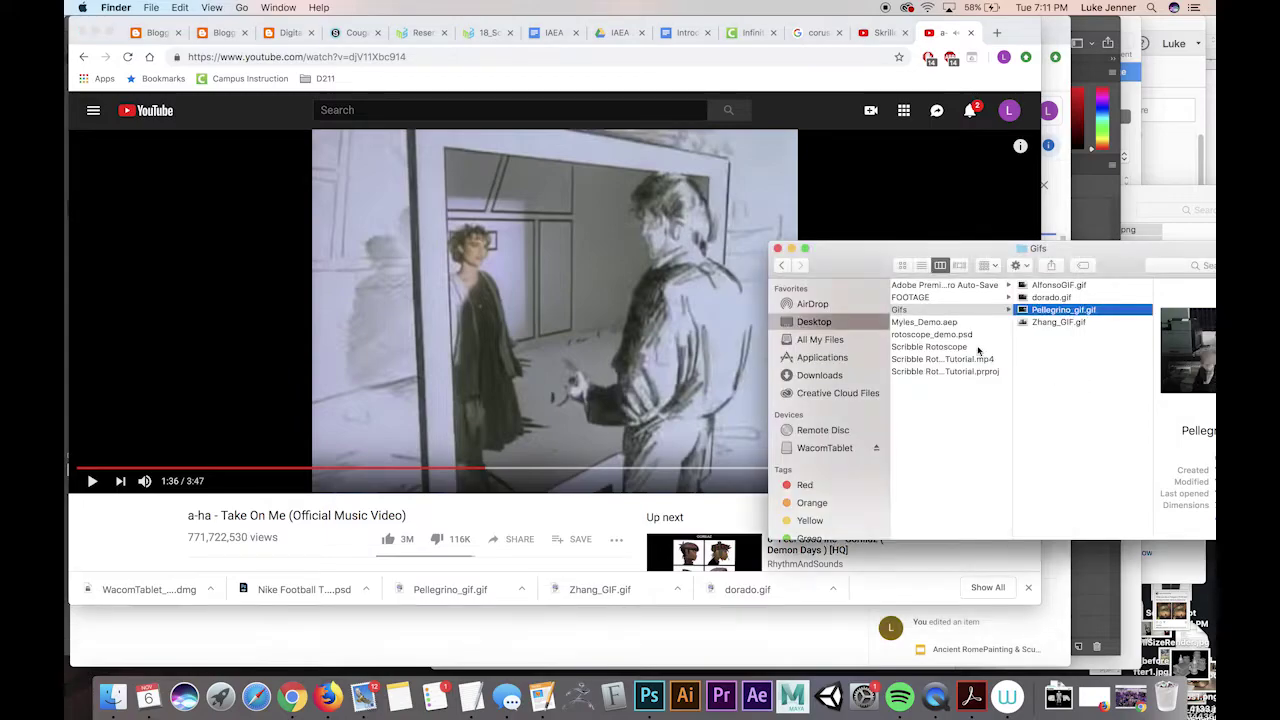
Step: Preview the Untitled webcam clip in FOOTAGE, then return to Photoshop's rotoscope_demo.psd
left_click(912, 297)
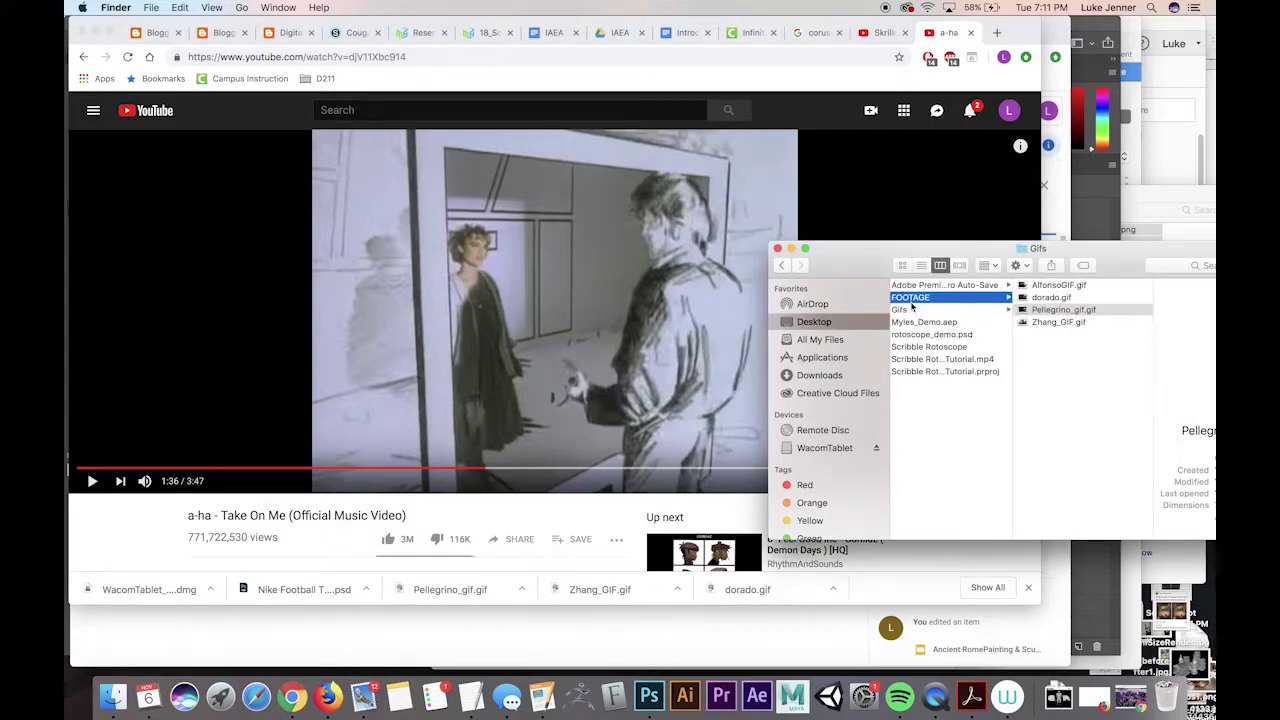
left_click(1060, 420)
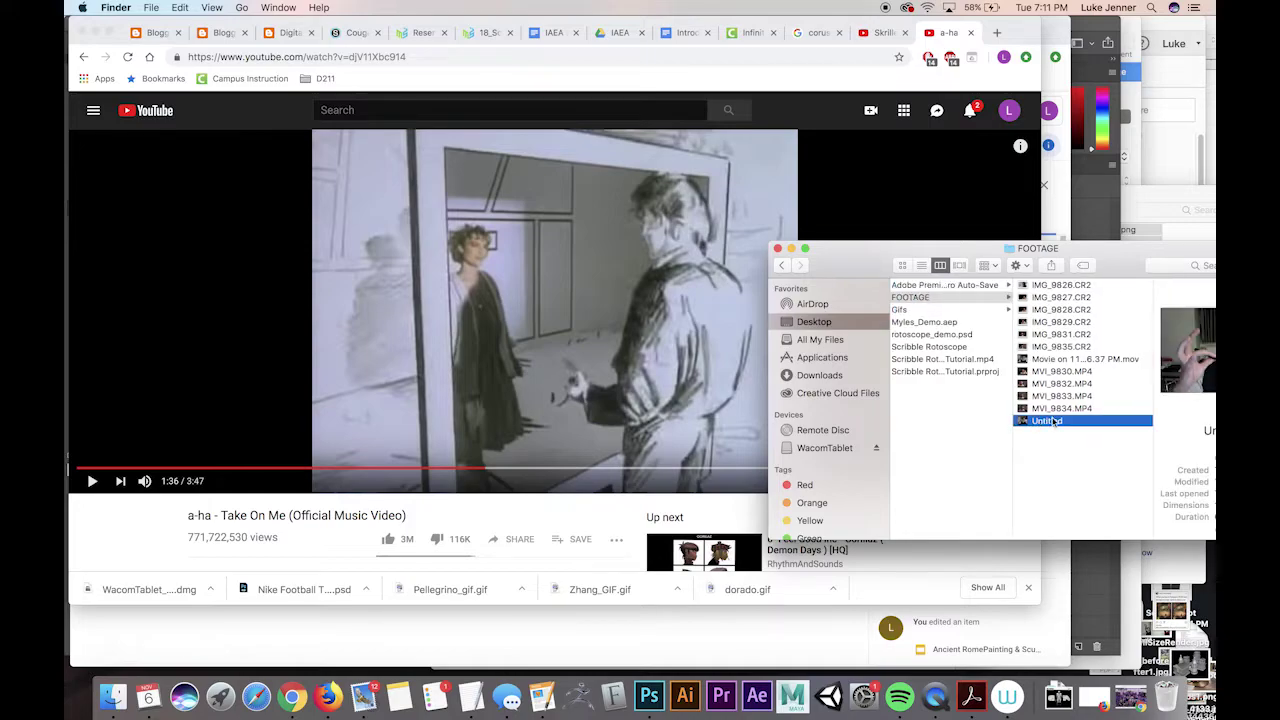
key("space")
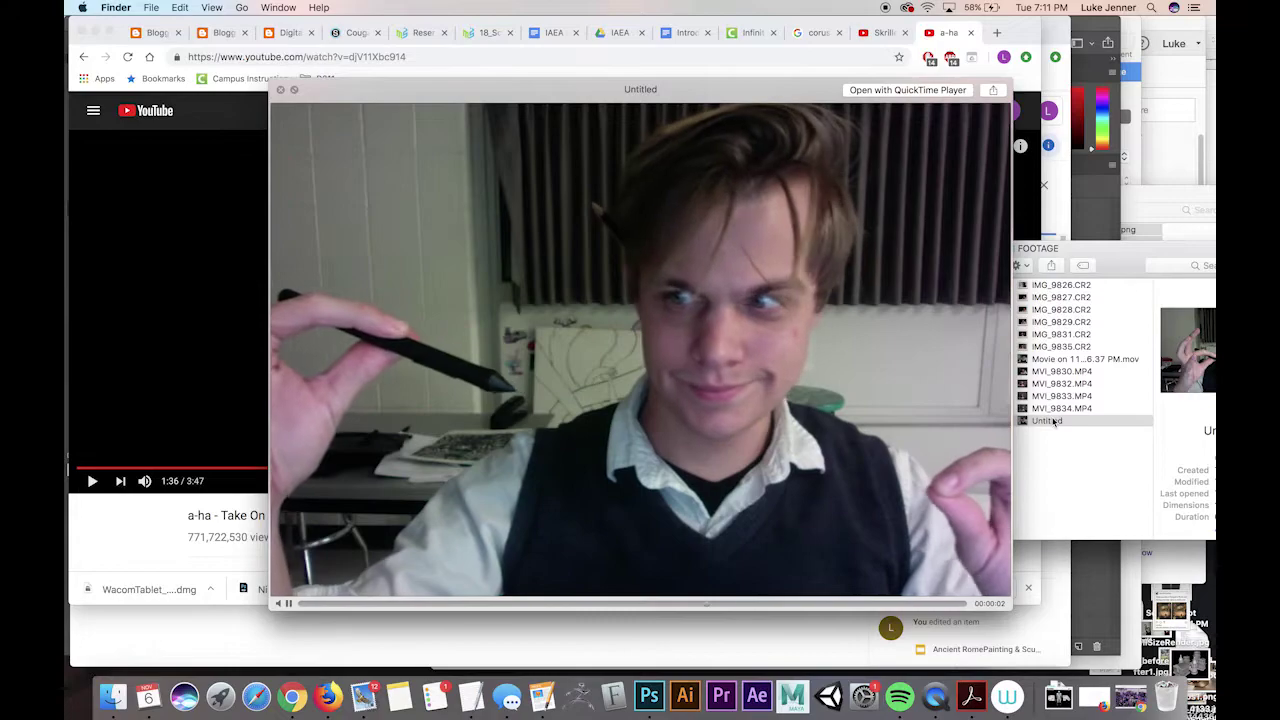
key("space")
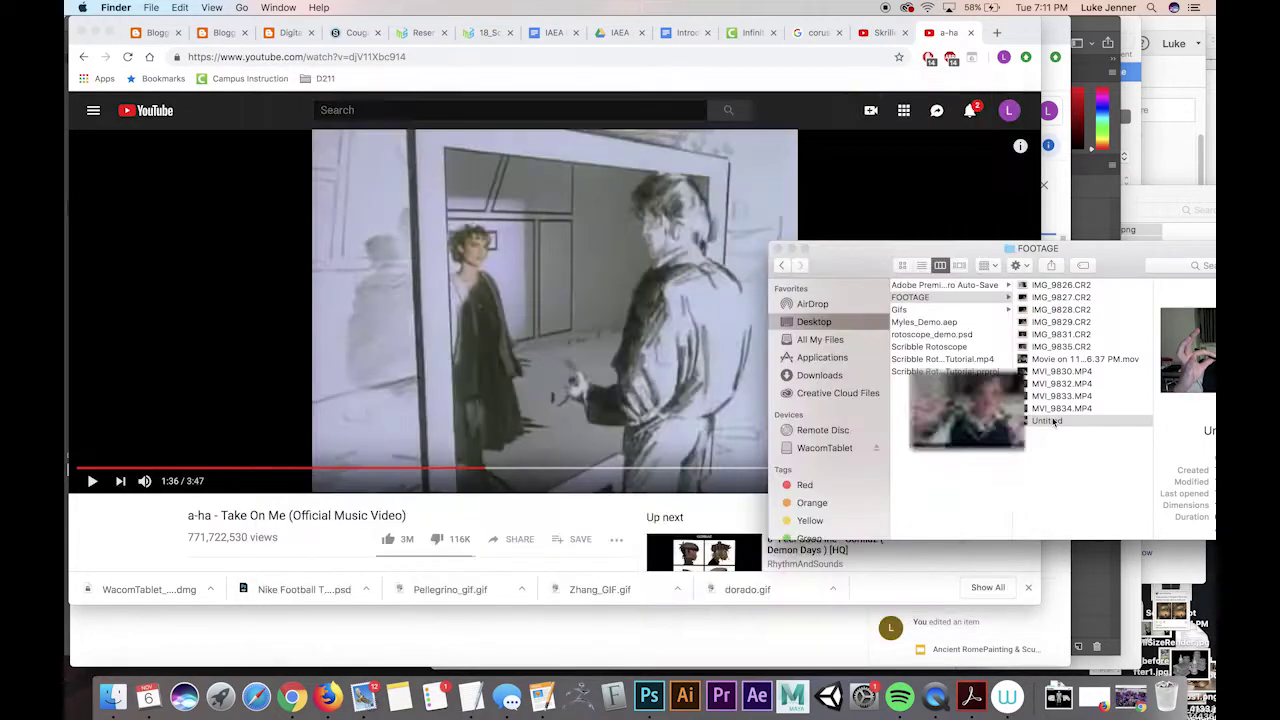
left_click(1100, 607)
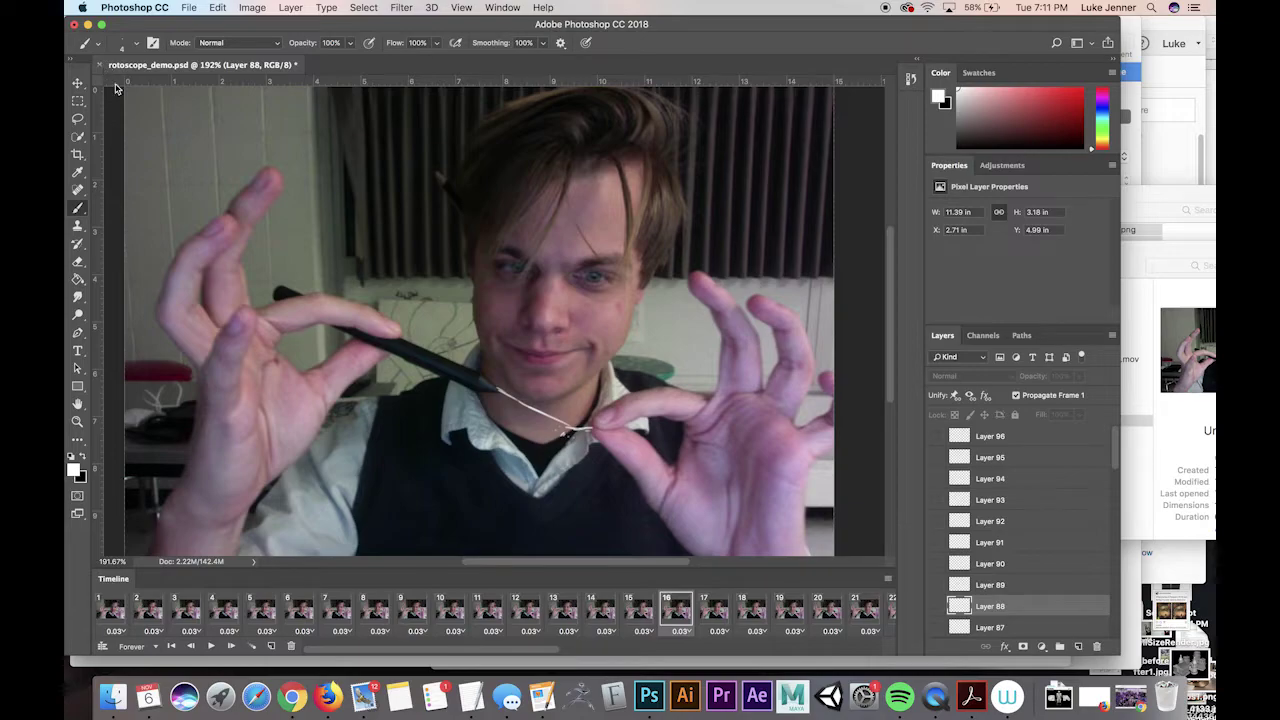
Step: Save and close rotoscope_demo.psd, then load FOOTAGE/Untitled with Import Video Frames to Layers
key("super+s")
left_click(102, 65)
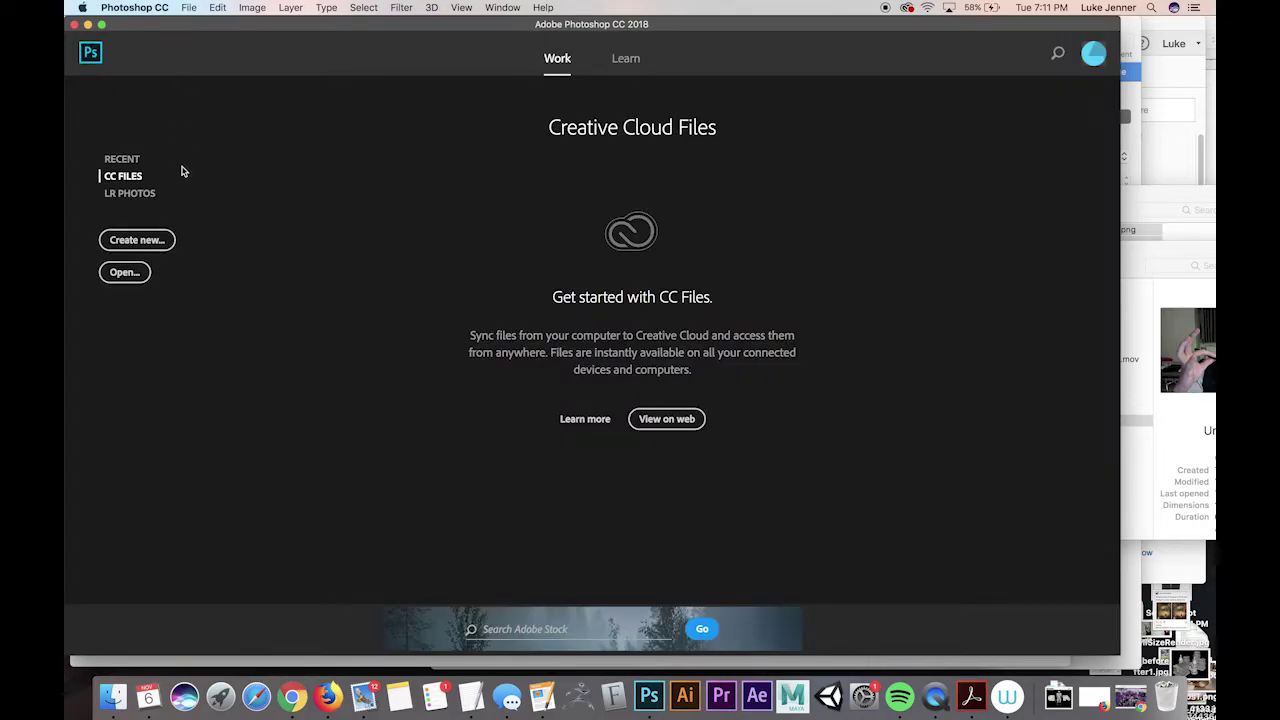
left_click(188, 8)
mouse_move(241, 331)
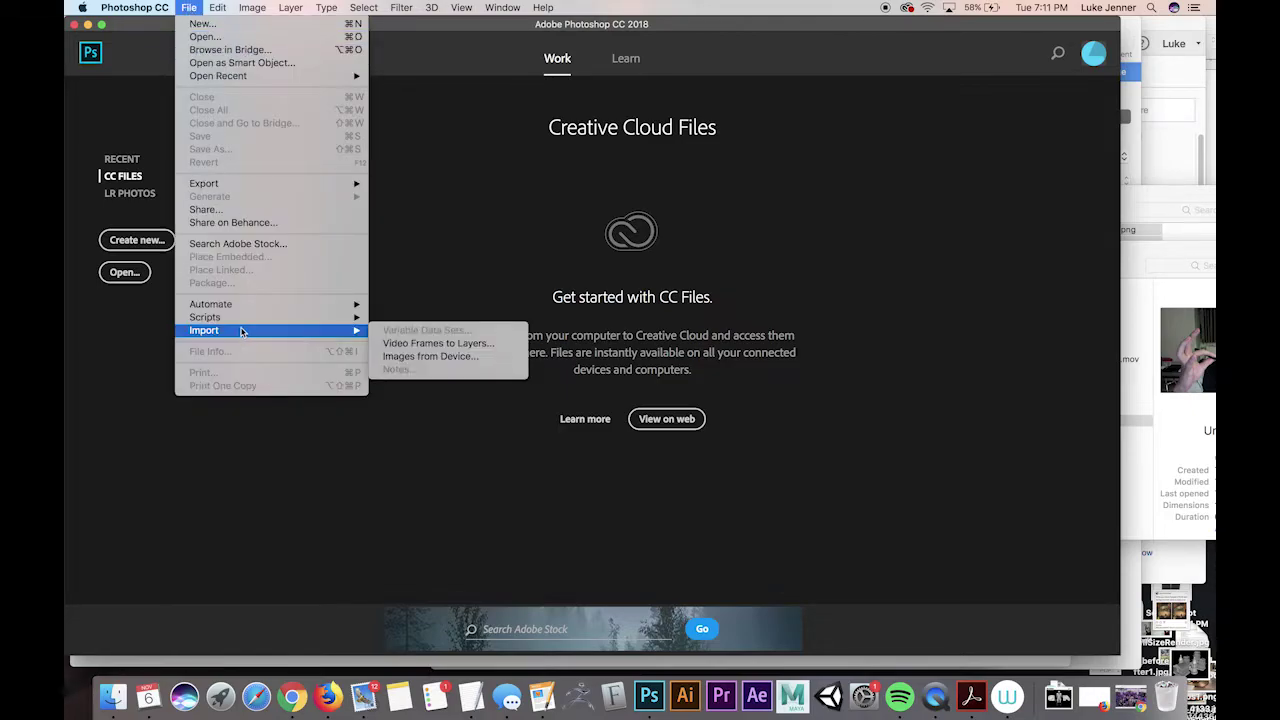
left_click(406, 345)
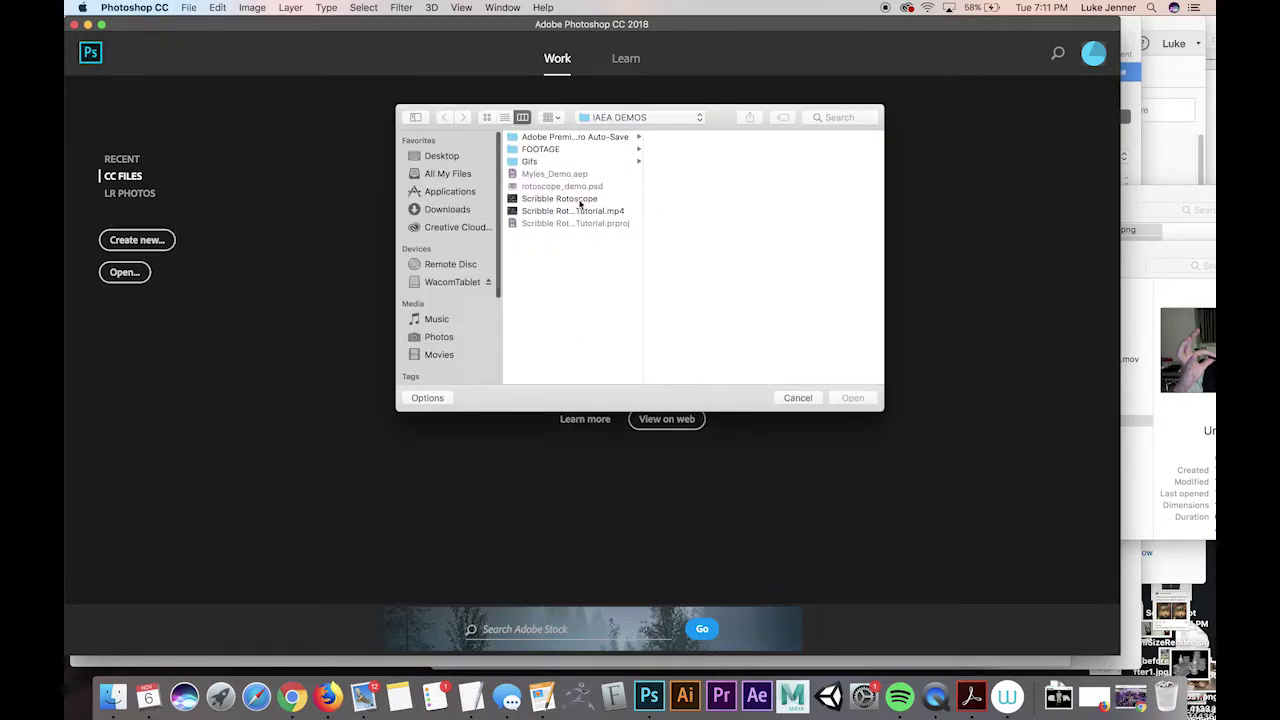
left_click(549, 152)
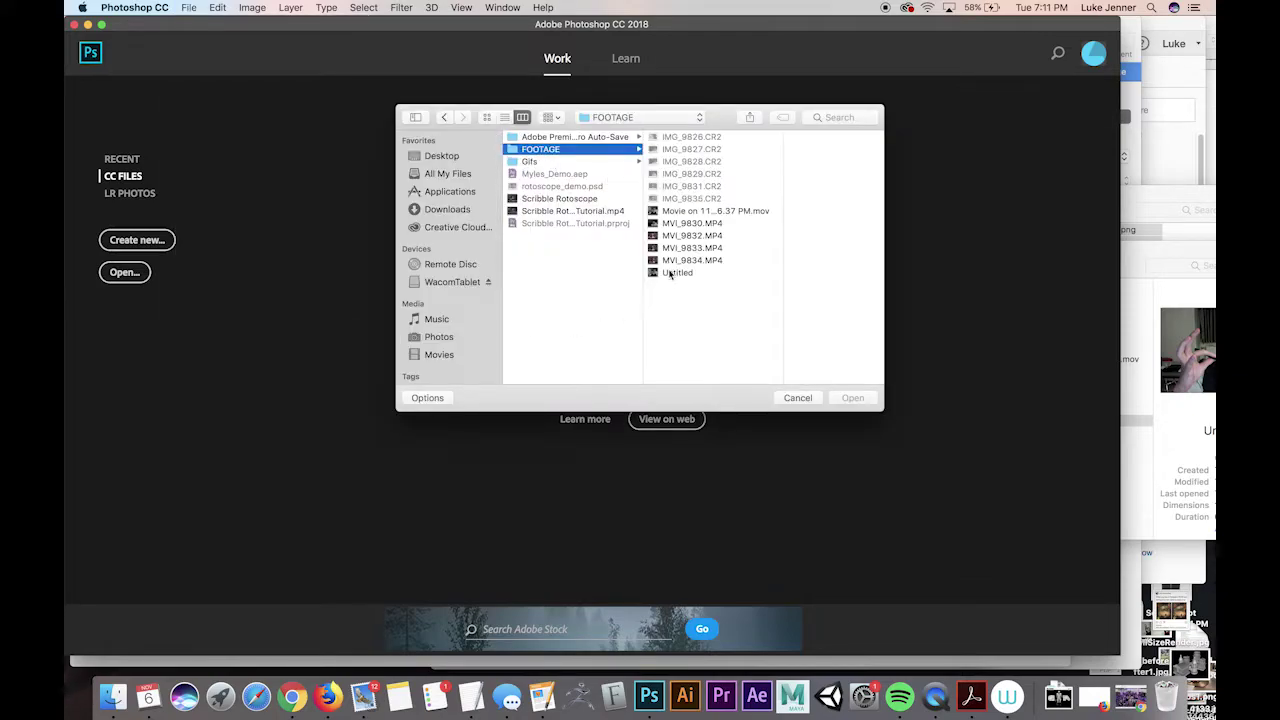
left_click(670, 273)
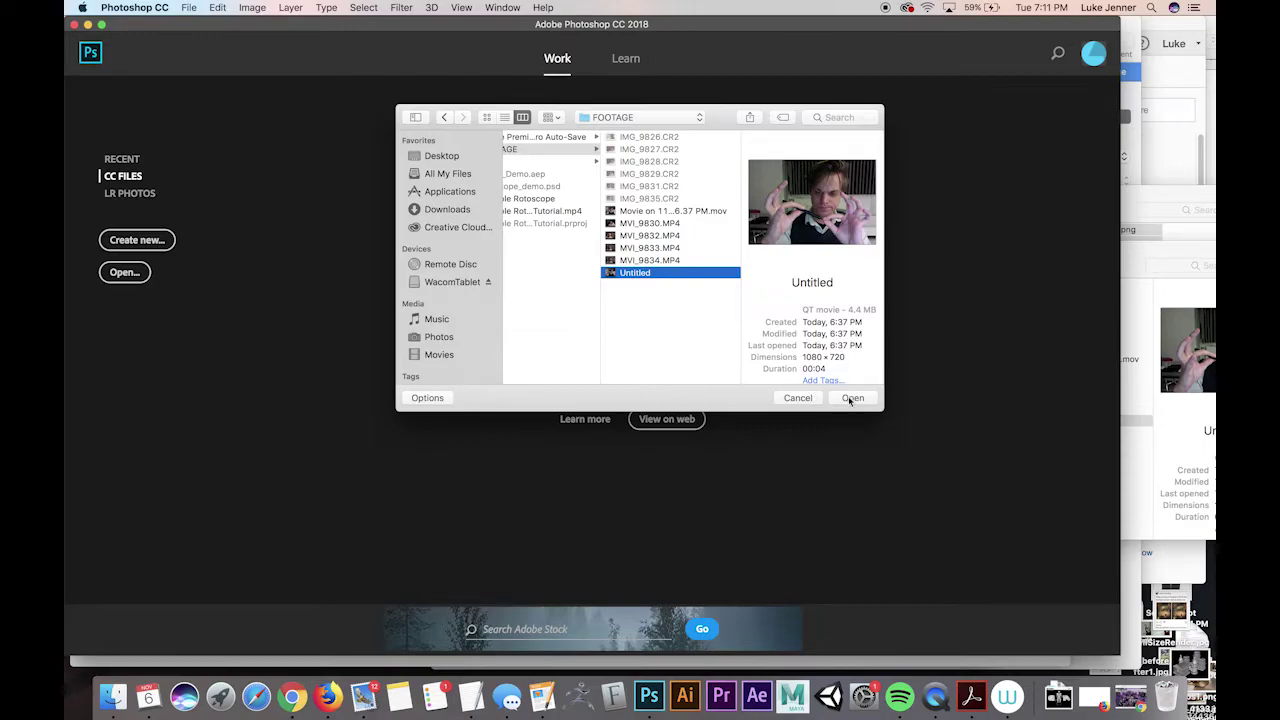
left_click(852, 398)
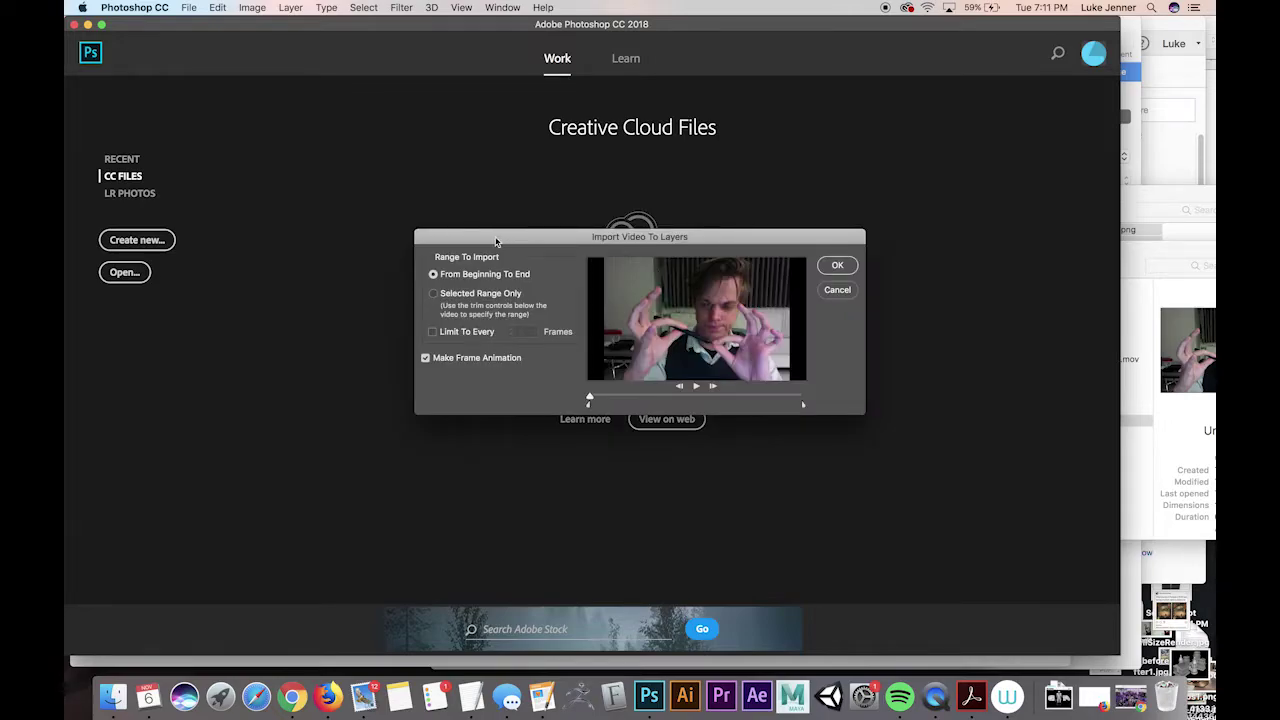
Step: Trim the import range slightly at both ends and import every 2nd frame as frame animation
left_click_drag(495, 241, 479, 209)
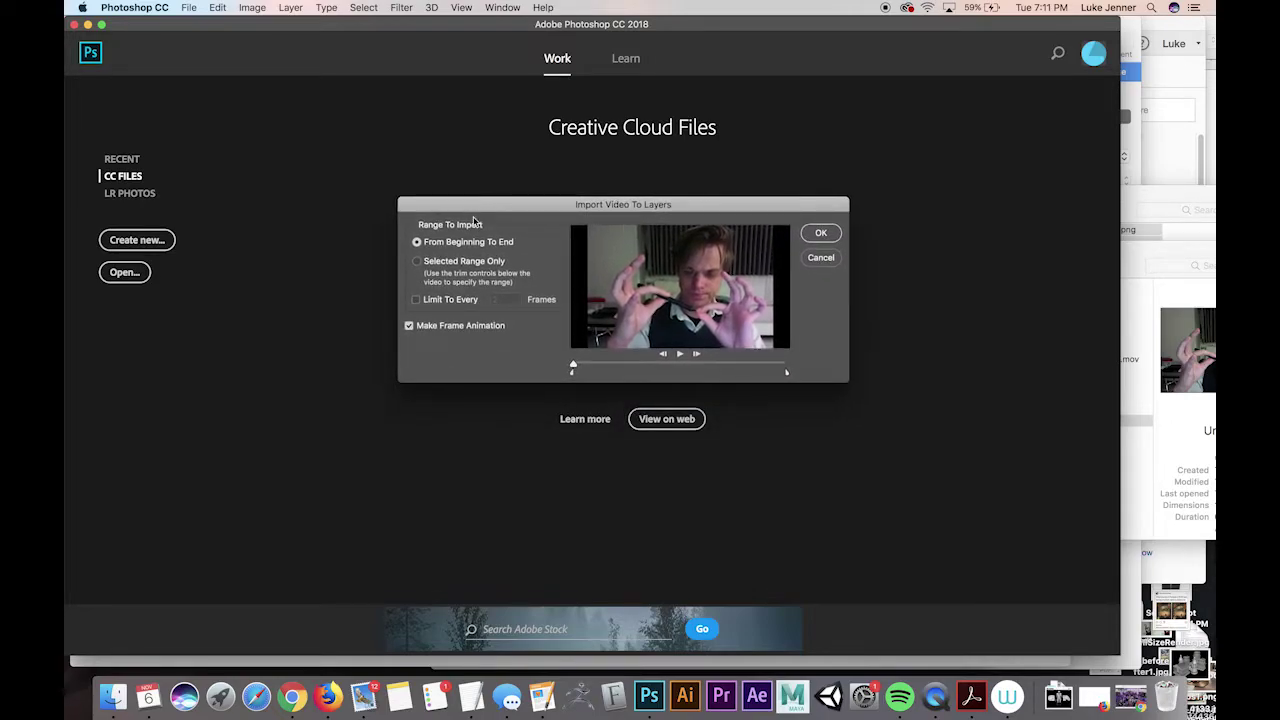
left_click_drag(573, 376, 586, 376)
left_click_drag(787, 374, 778, 375)
left_click(425, 301)
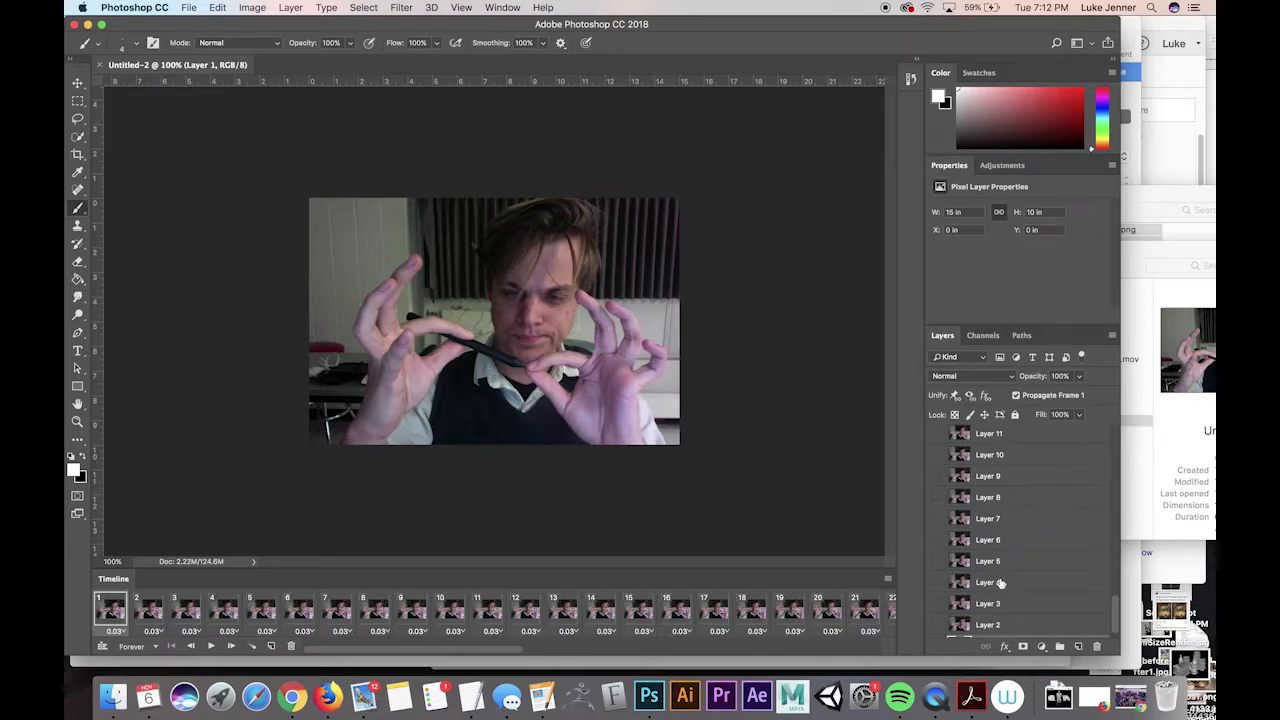
scroll(1000, 583, "down", 1)
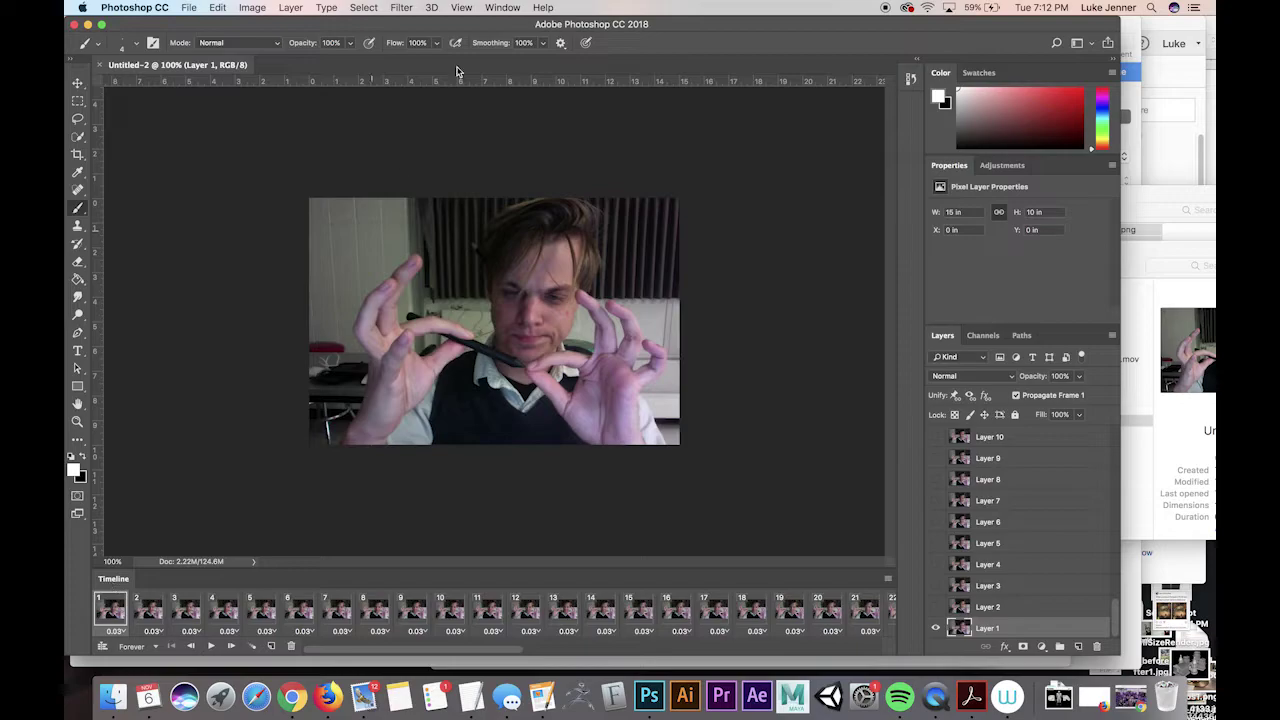
left_click(503, 8)
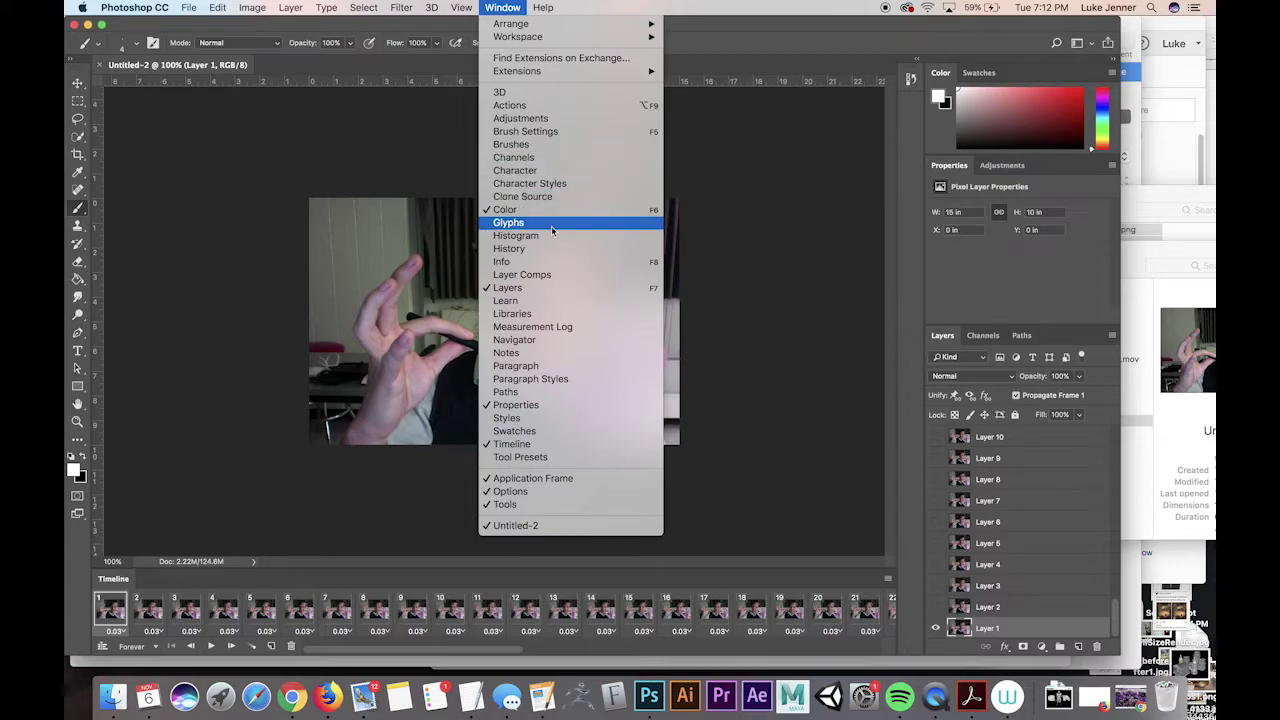
left_click(511, 444)
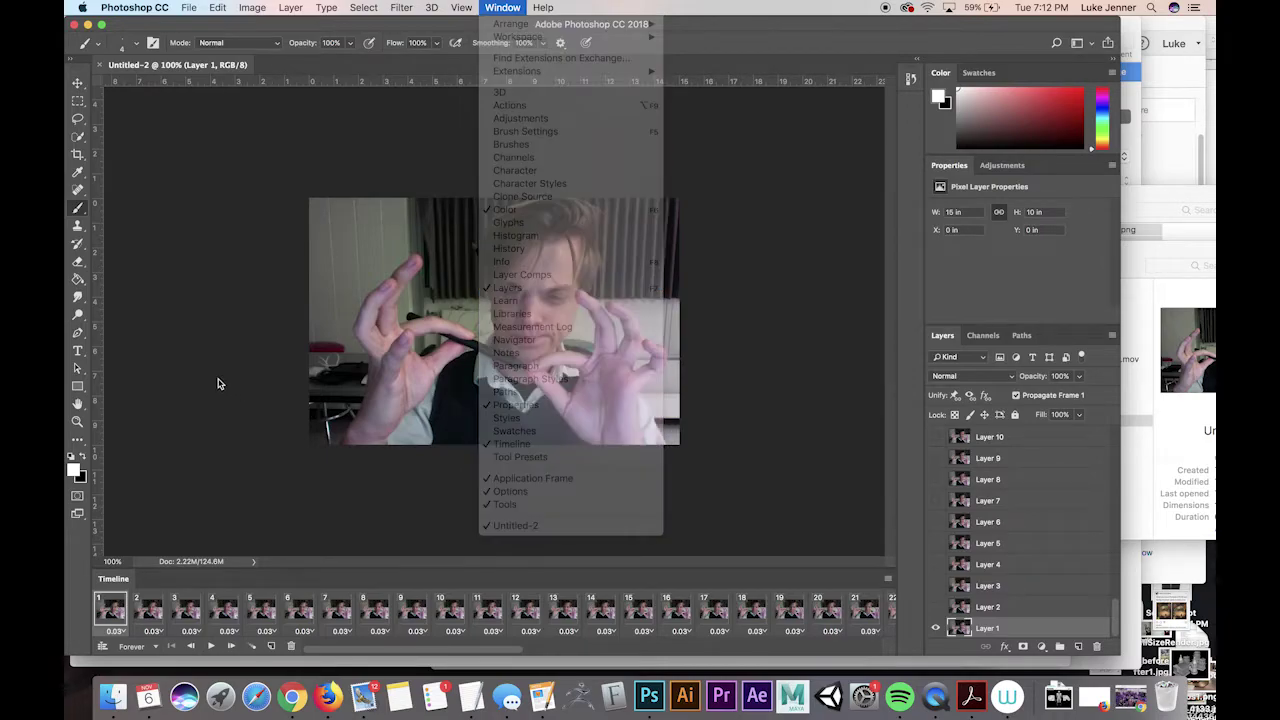
left_click(133, 647)
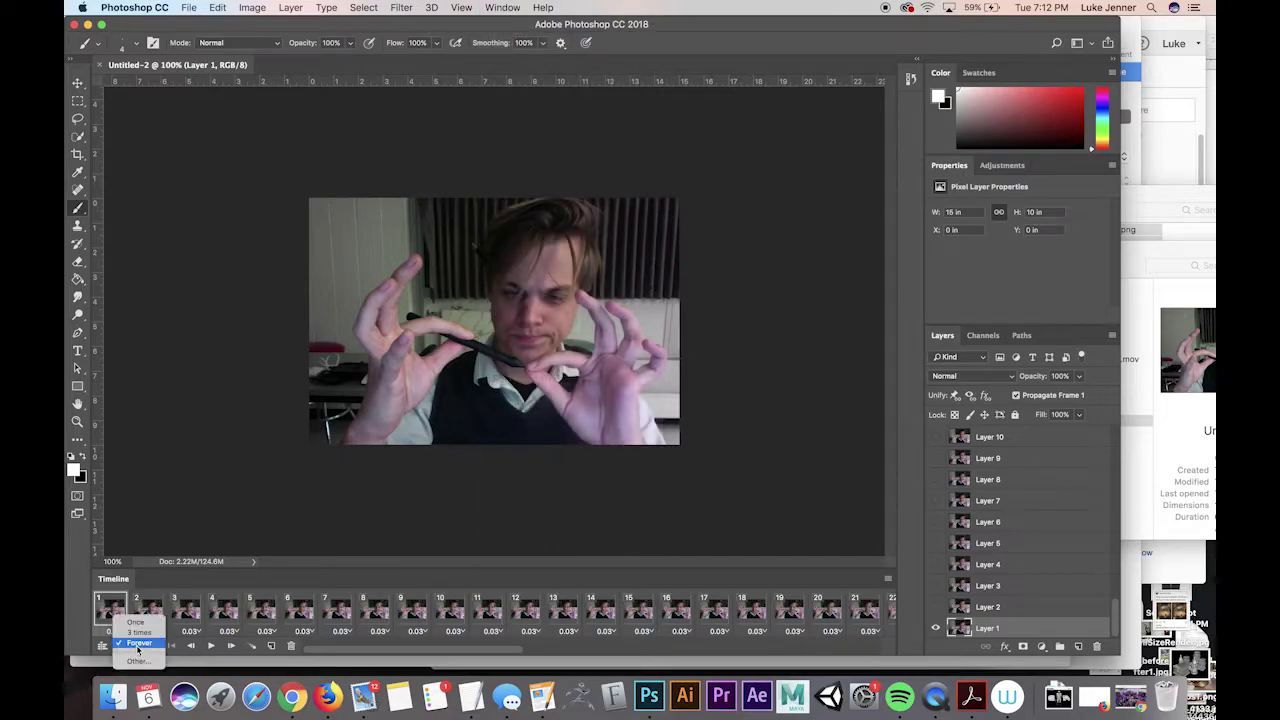
left_click(138, 645)
left_click(210, 646)
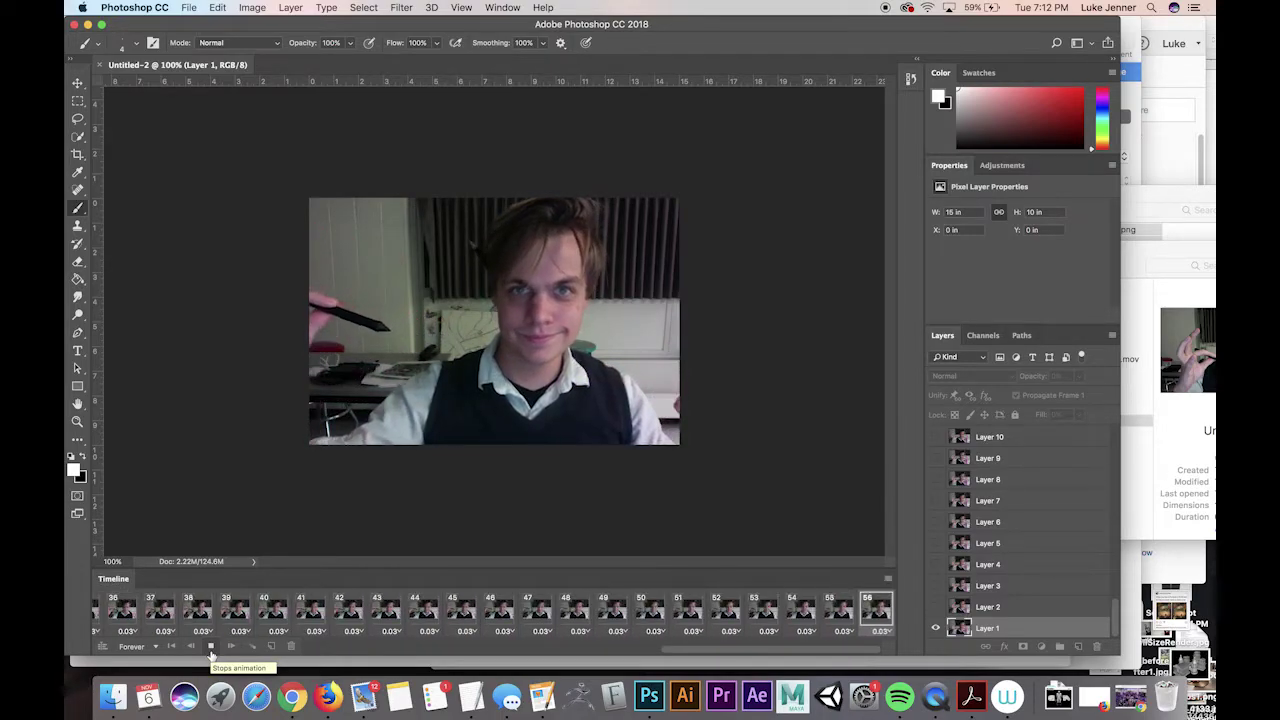
left_click(210, 648)
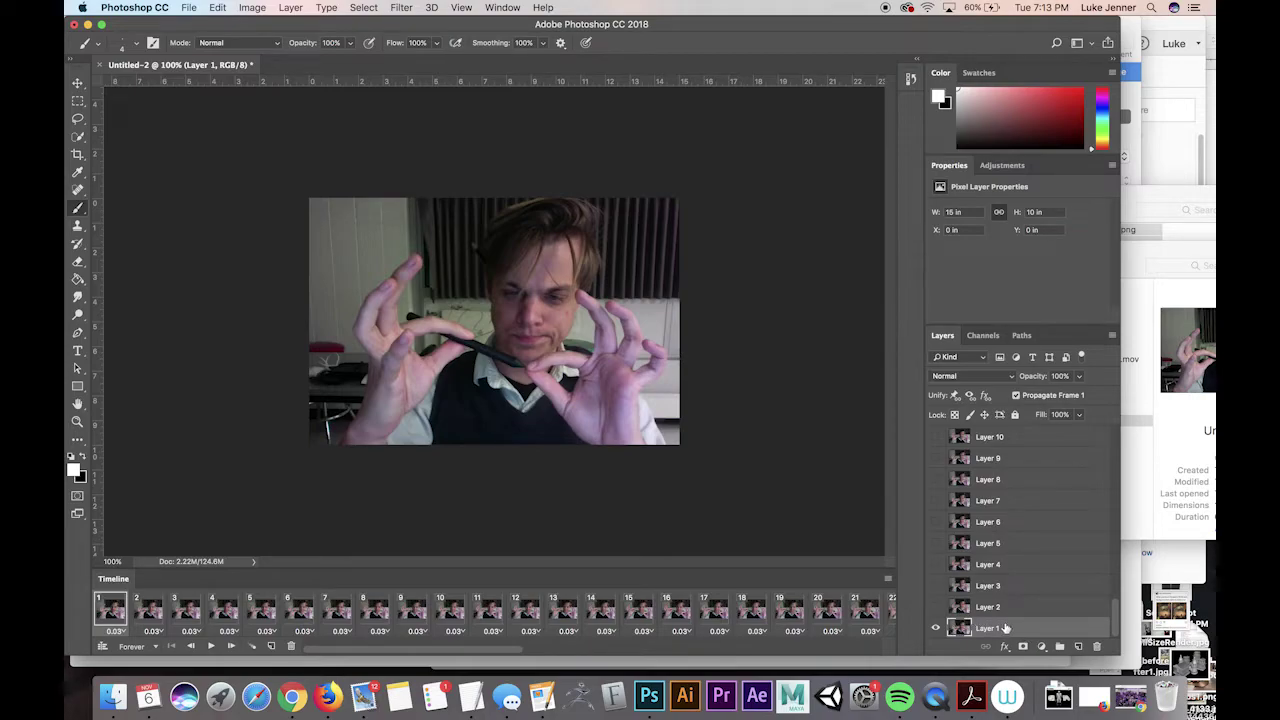
Step: Select all the video frame layers and group them into Group 1
scroll(995, 625, "up", 10)
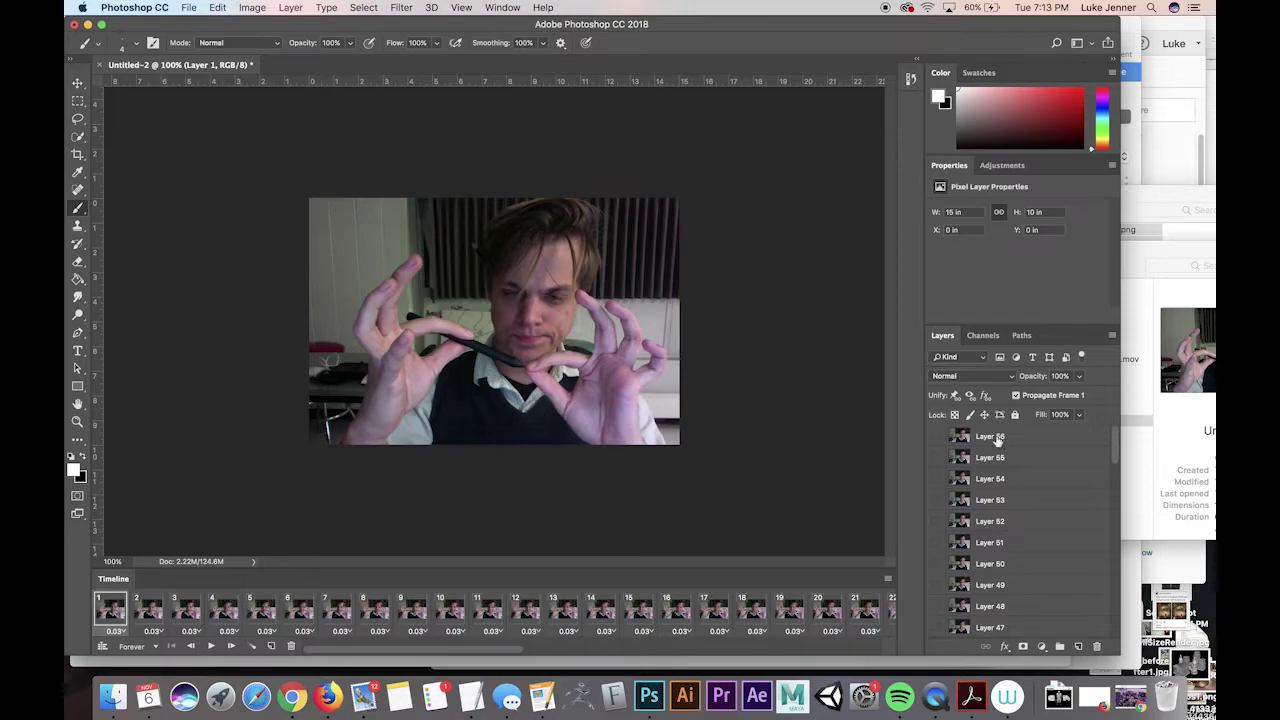
left_click(990, 437, "shift")
key("super+g")
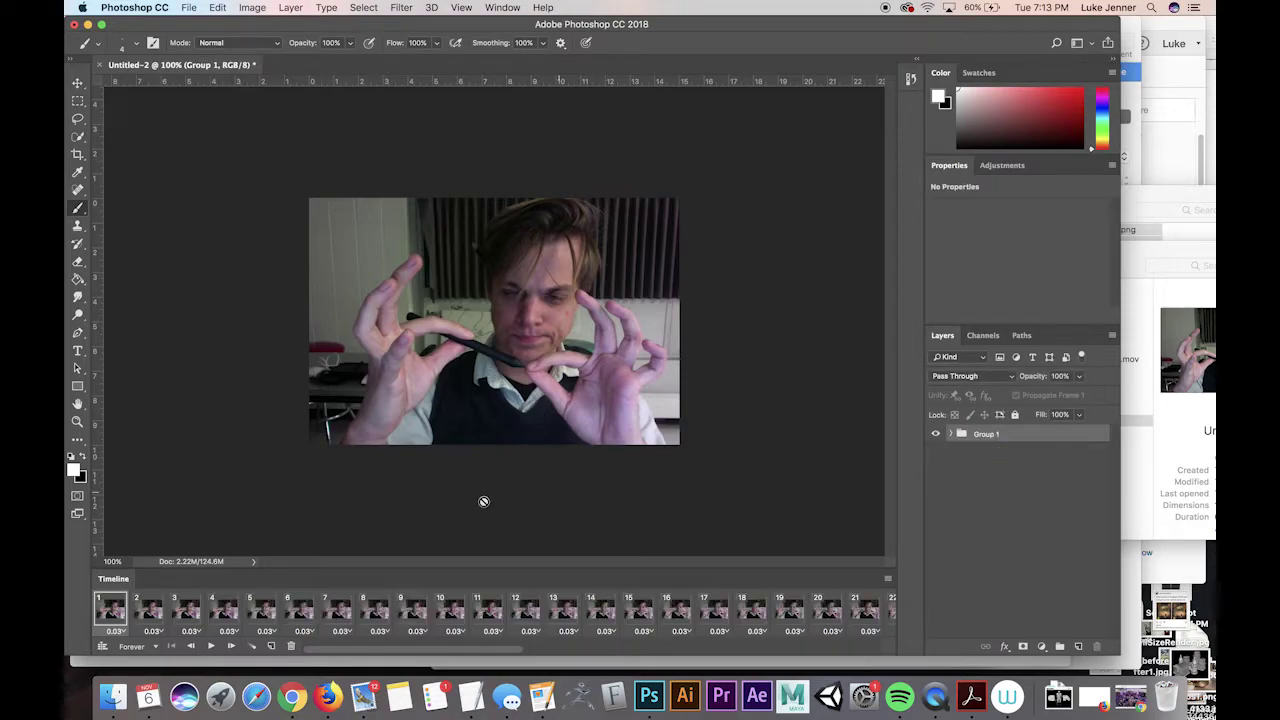
Step: Play the animation to check it, then stop and return to frame 1
left_click(210, 646)
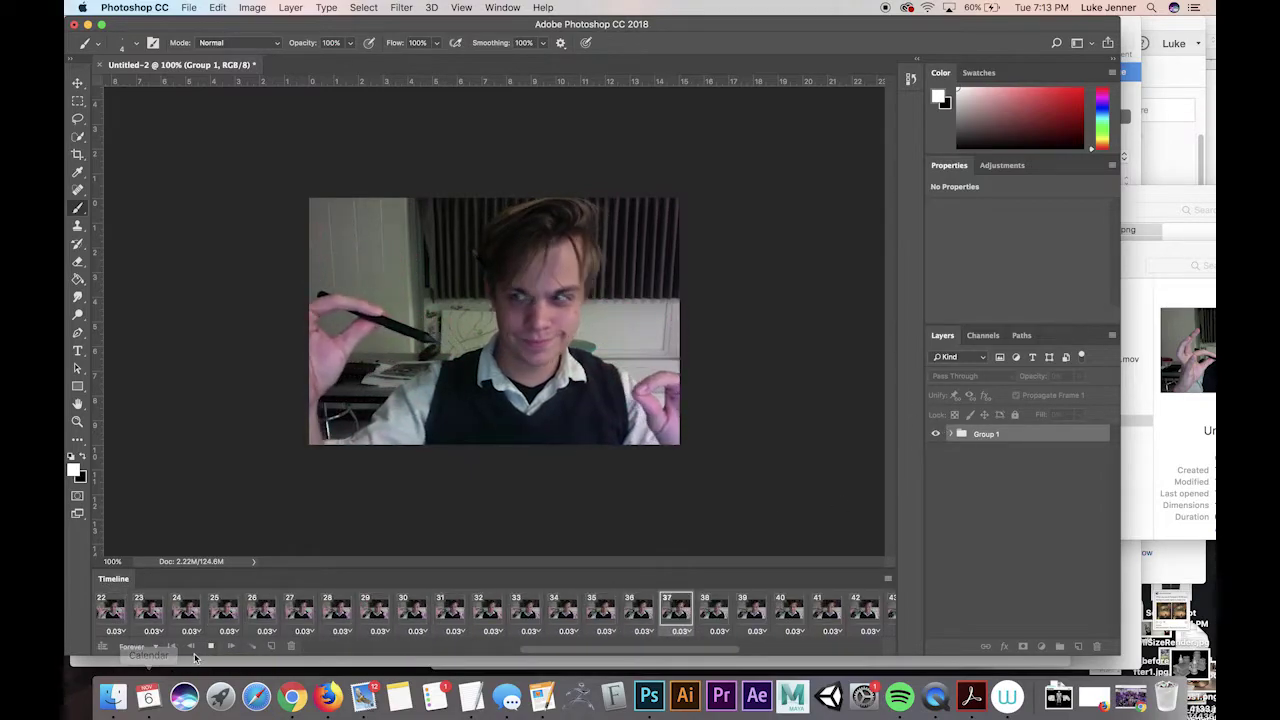
left_click(210, 646)
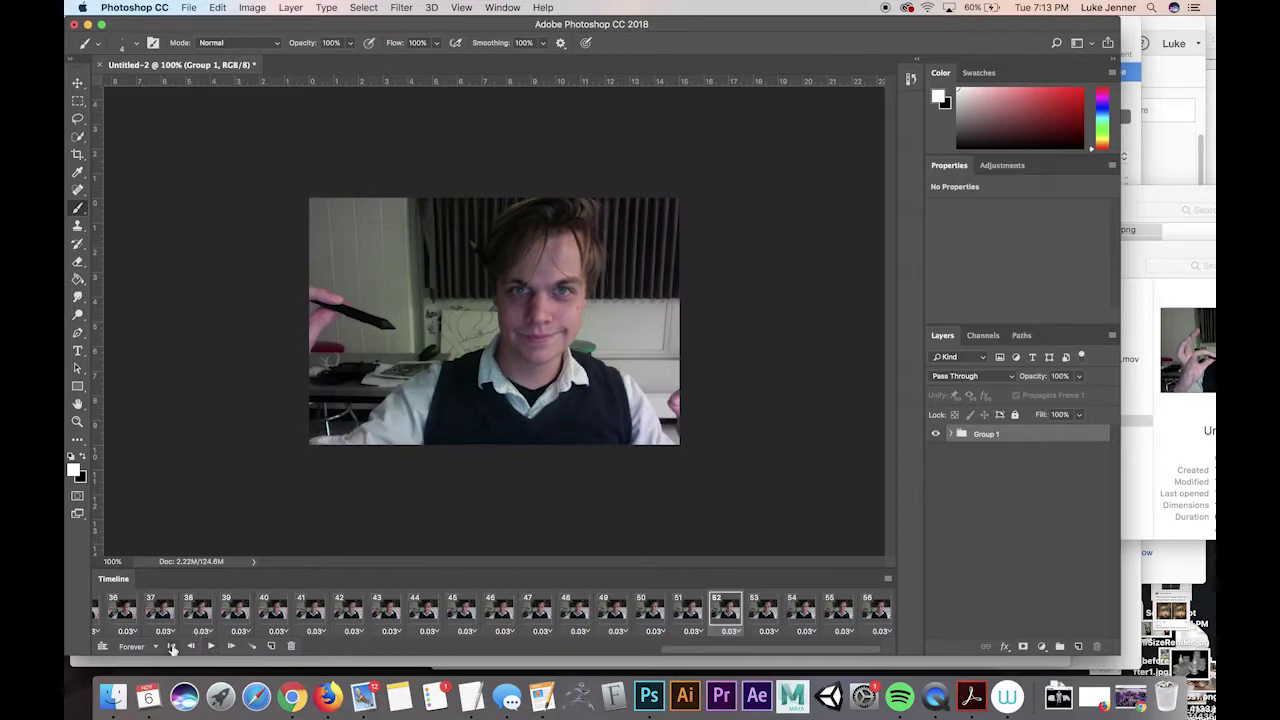
left_click(172, 647)
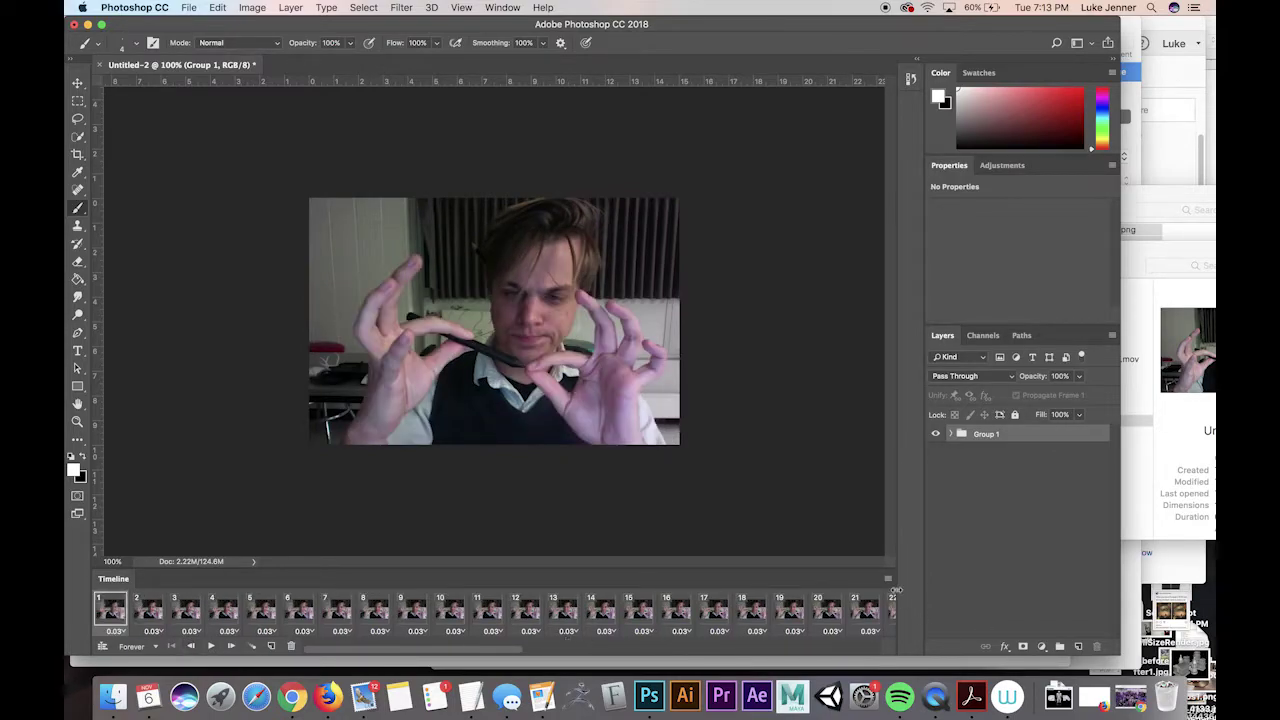
left_click(888, 581)
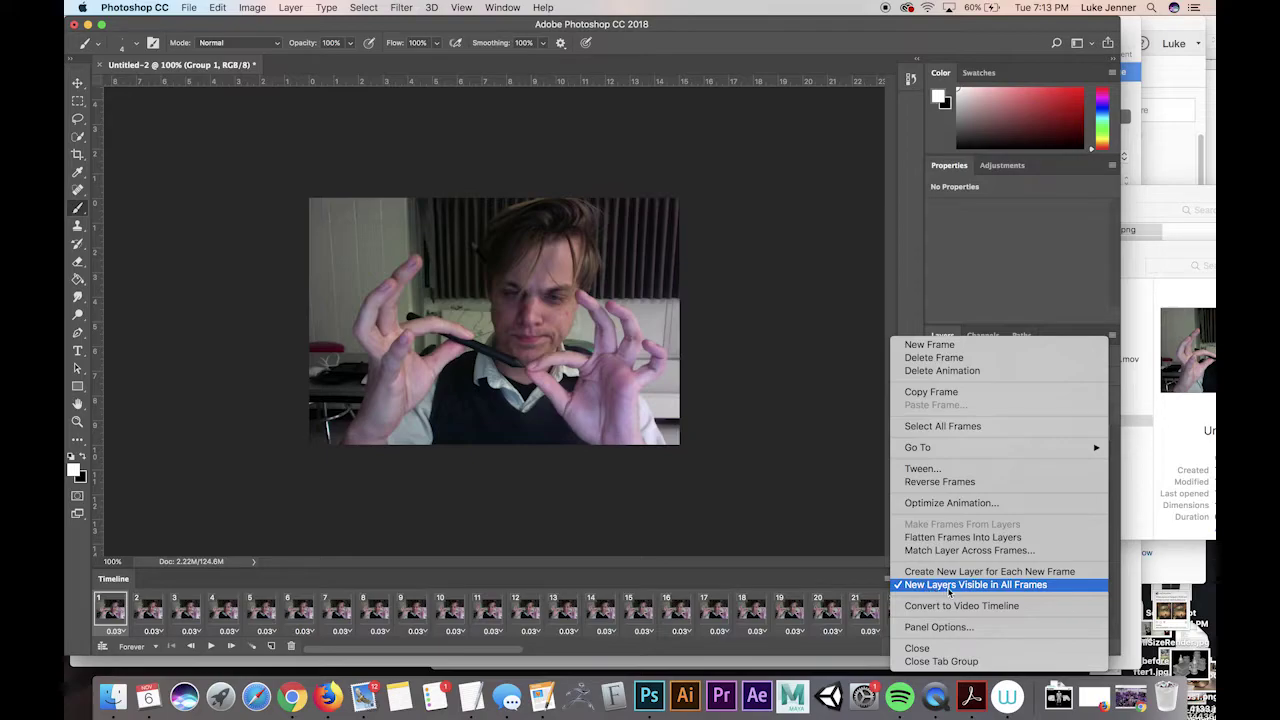
Step: Turn off New Layers Visible in All Frames and add an empty Layer 57 above Group 1
left_click(1021, 593)
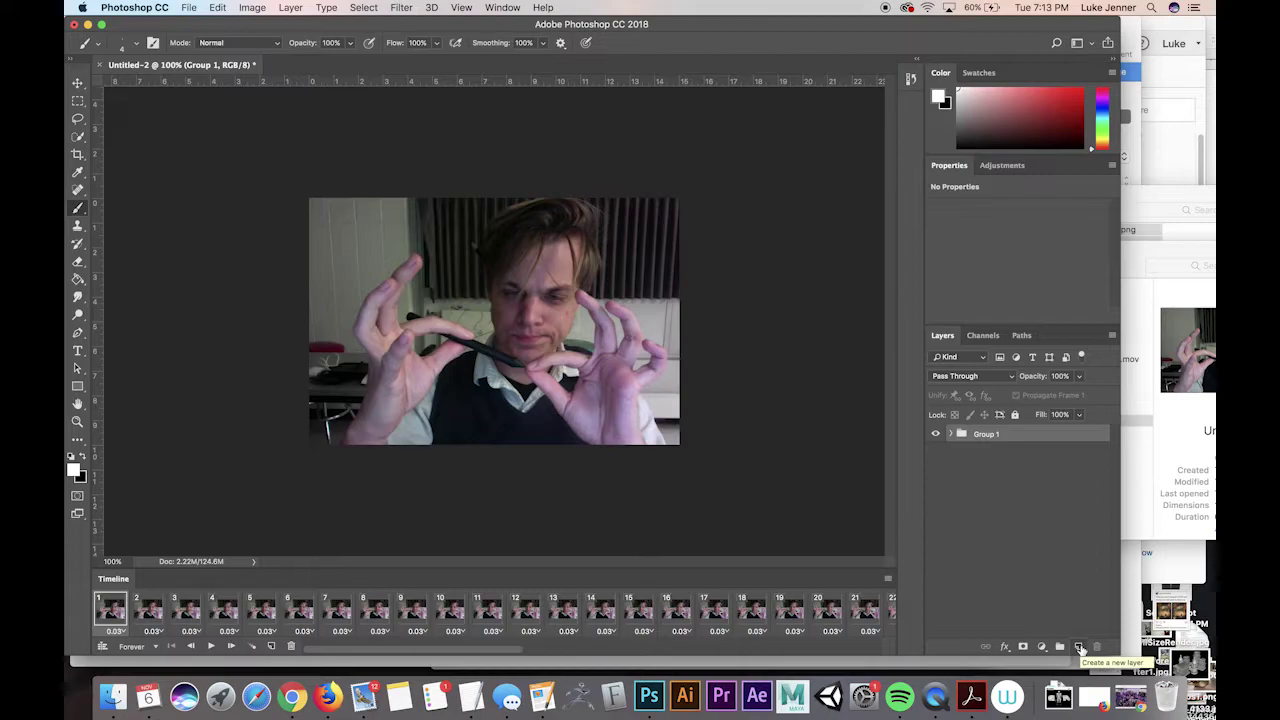
left_click(1079, 648)
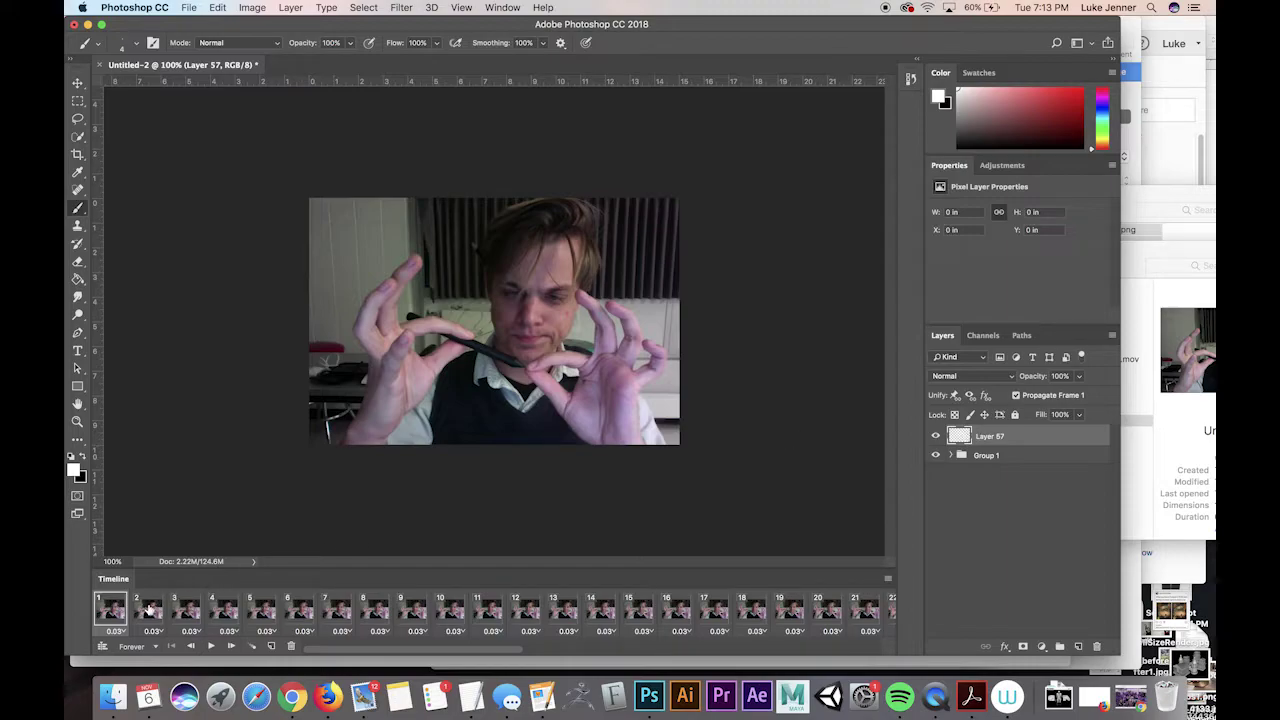
Step: Confirm Layer 57 shows only on frame 1 and check the brush settings
left_click(146, 608)
left_click(110, 611)
left_click(146, 612)
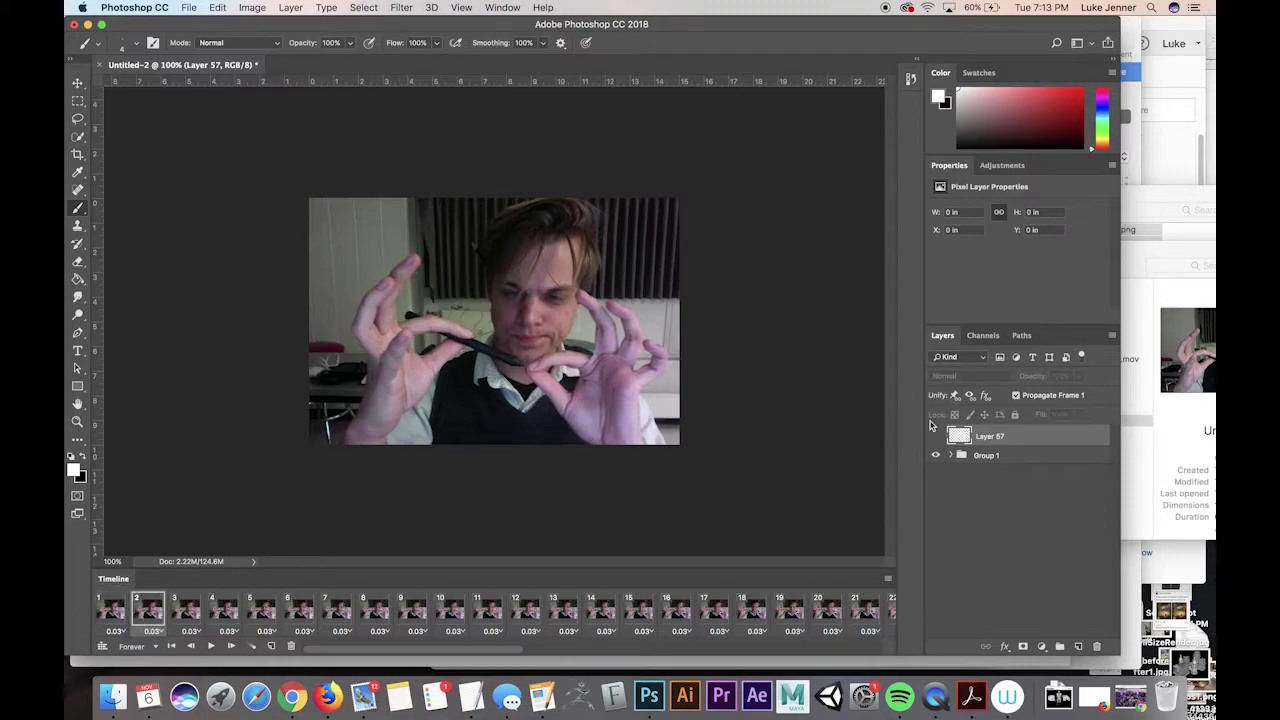
left_click(113, 615)
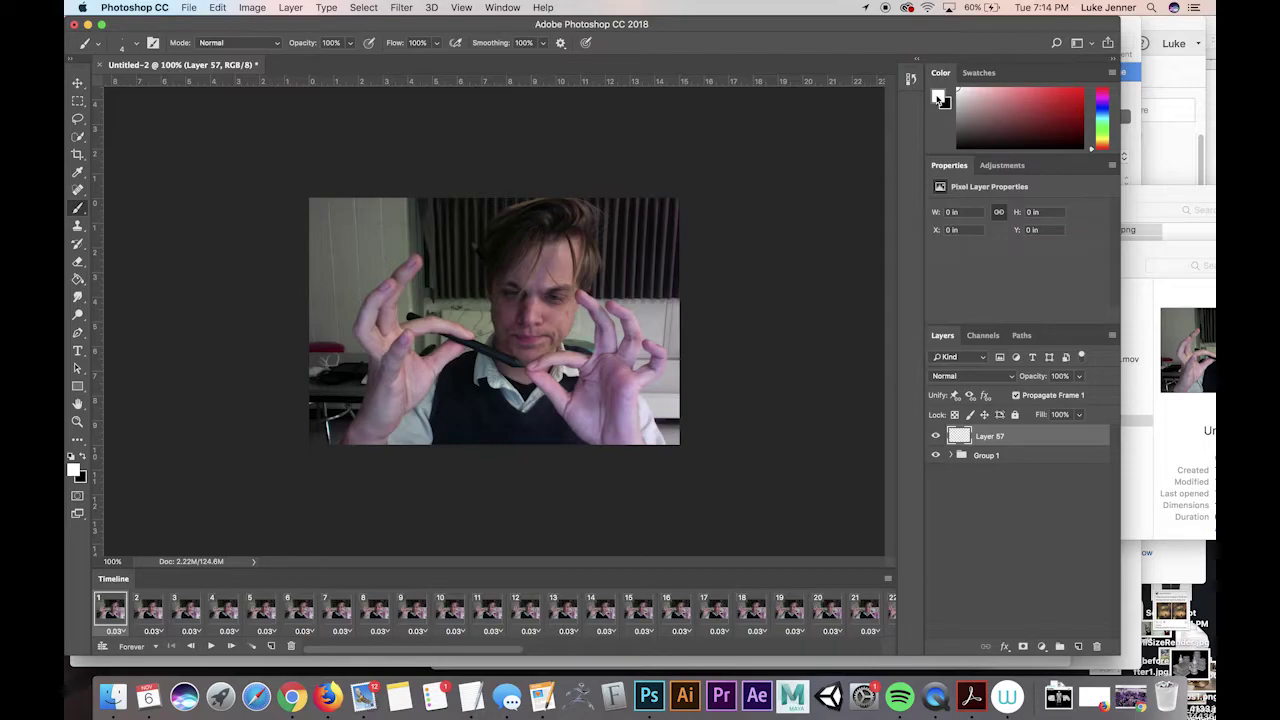
left_click(124, 47)
left_click(124, 47)
Step: Add test layers for frames 2 and 3 and draw a white wavy line across the face
left_click(147, 606)
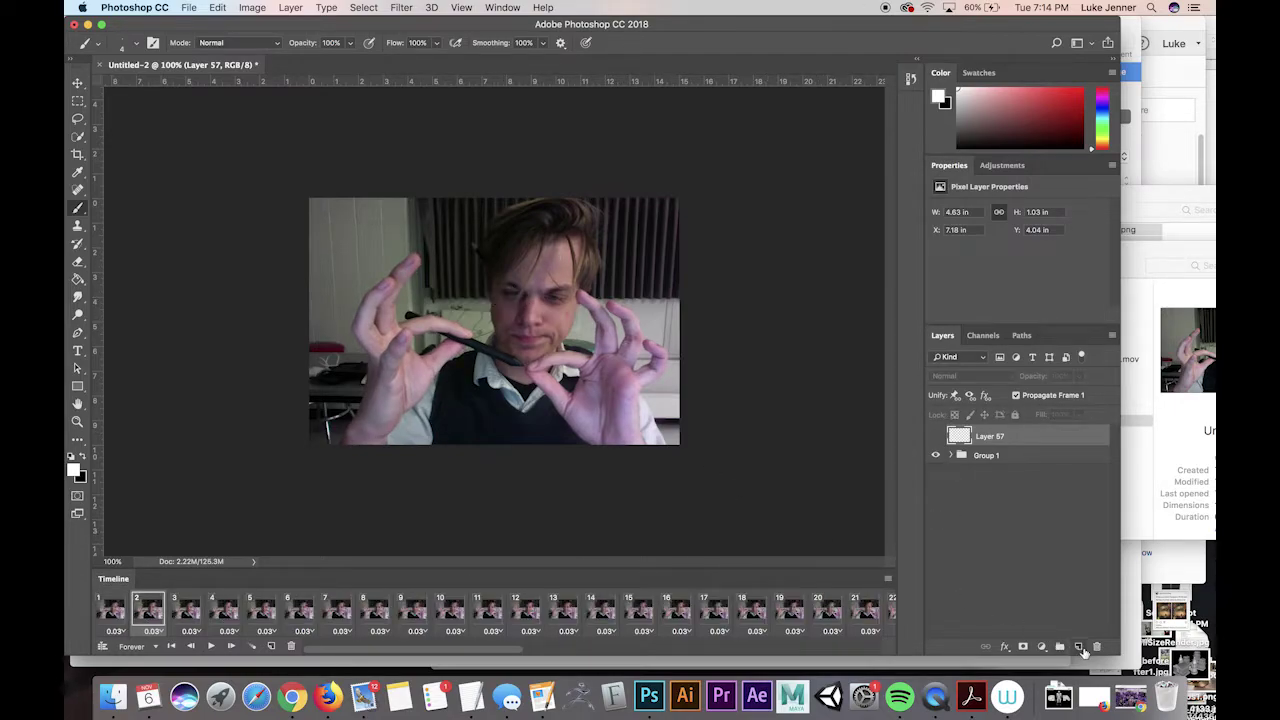
left_click(1079, 647)
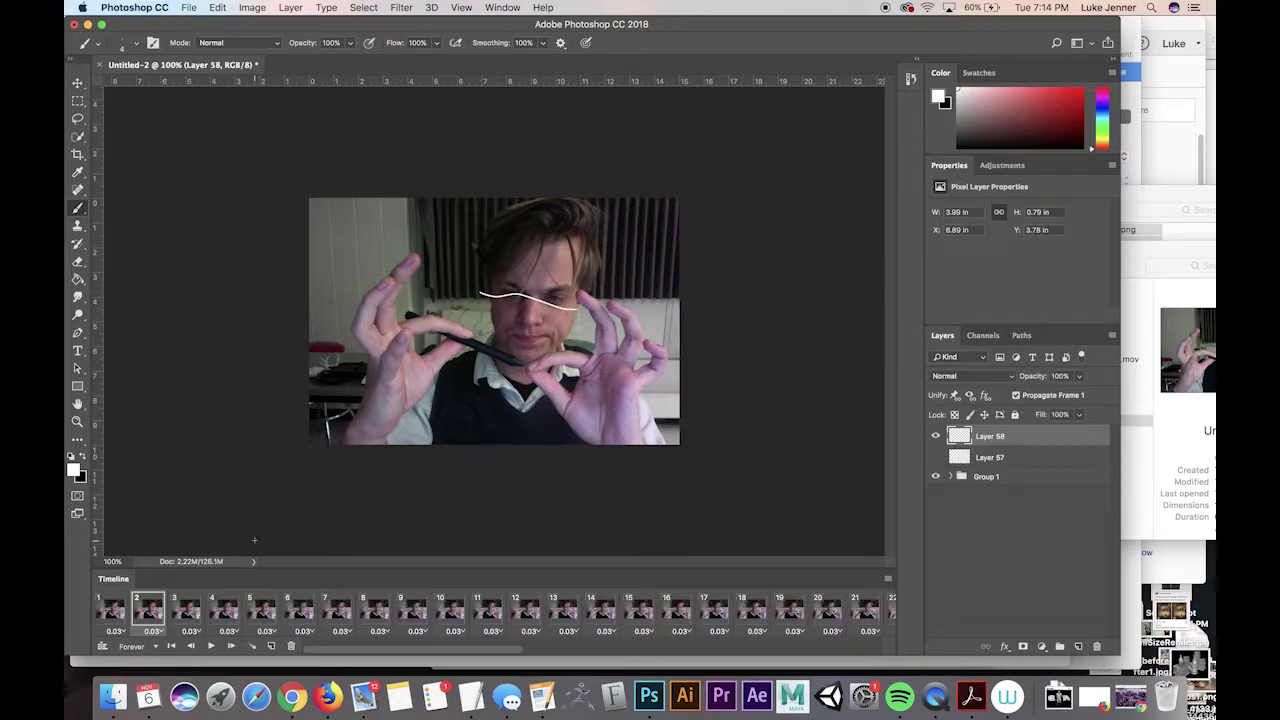
left_click(186, 609)
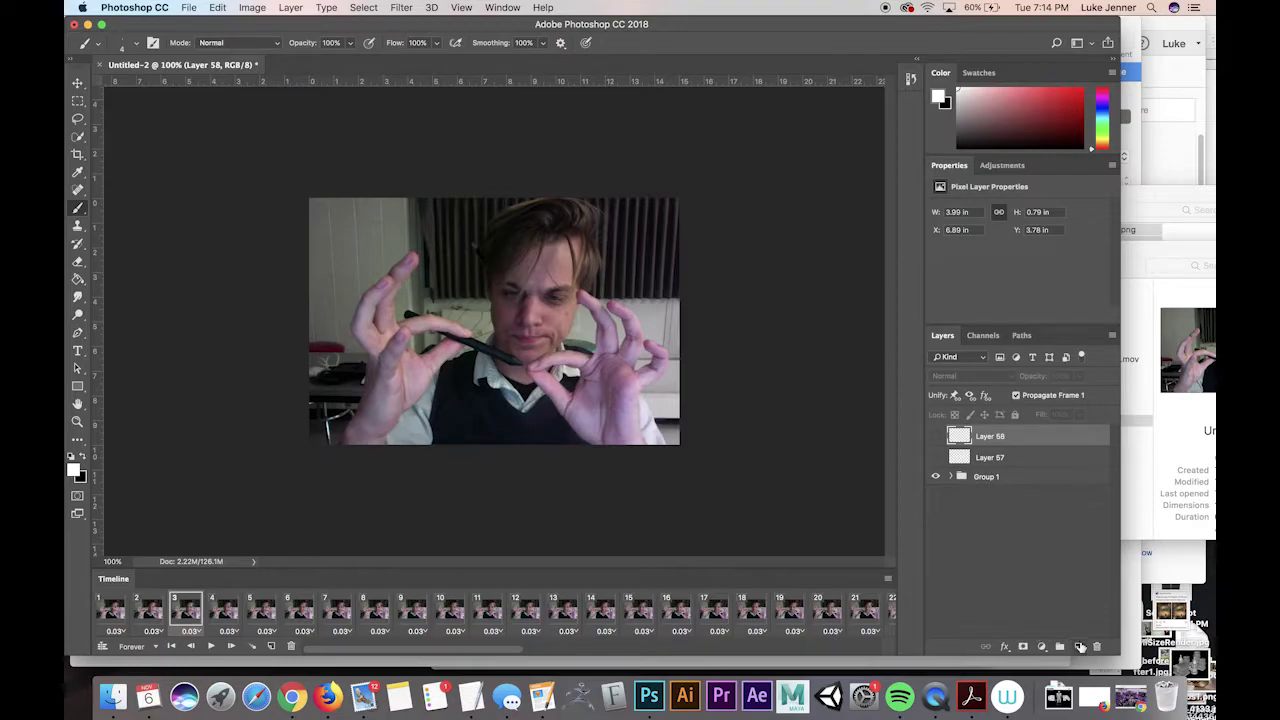
left_click(1079, 647)
left_click_drag(528, 294, 592, 325)
Step: Preview the test strokes from frame 1, then delete Layers 57, 58 and 59
left_click(110, 610)
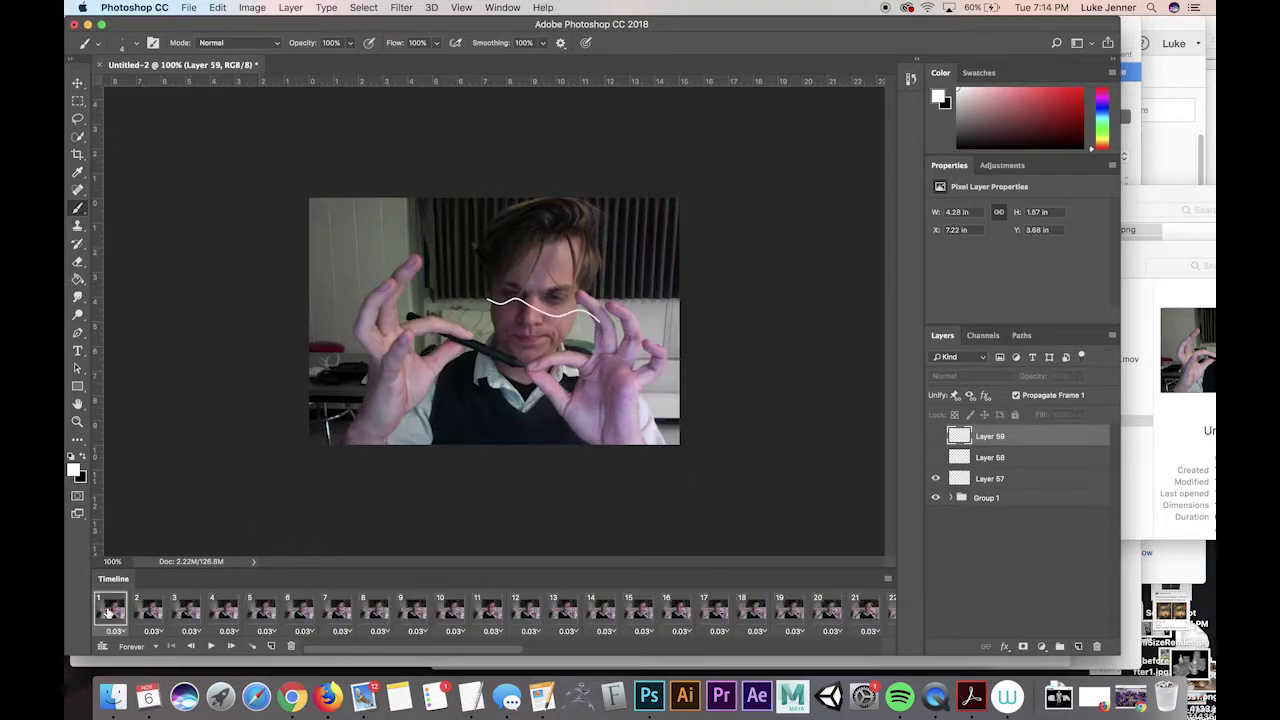
left_click(211, 646)
left_click(213, 647)
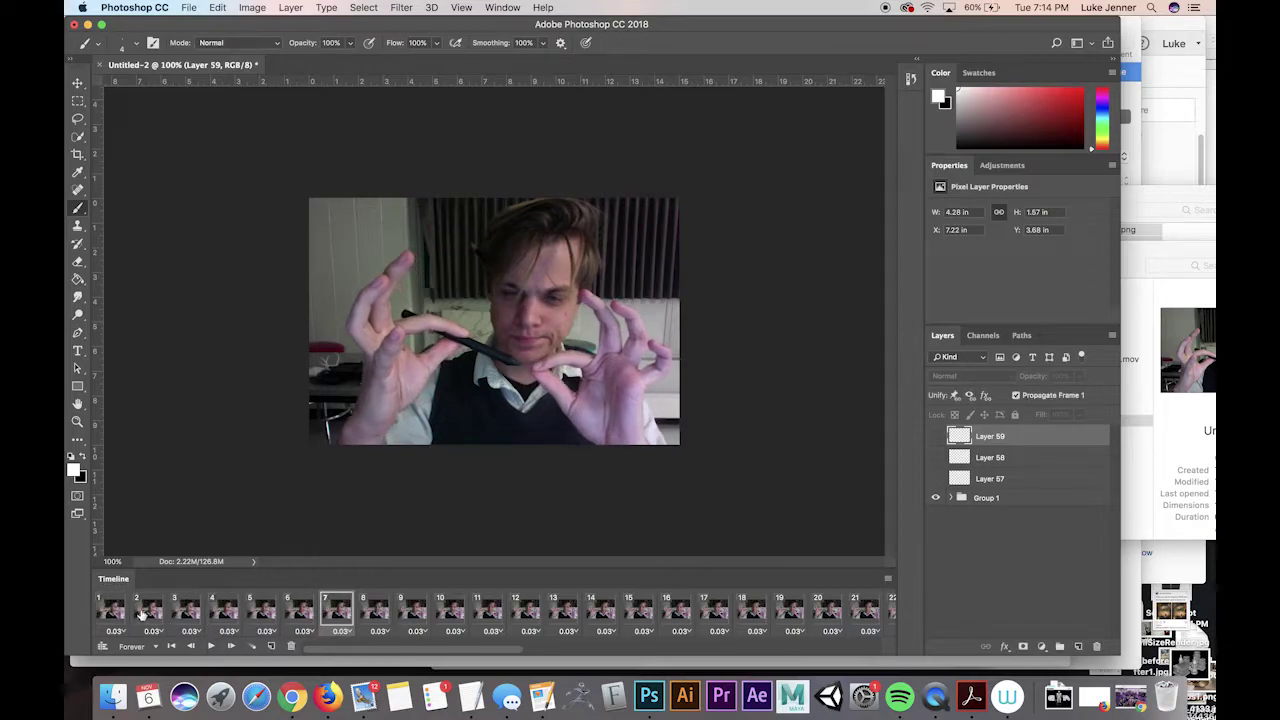
left_click(112, 612)
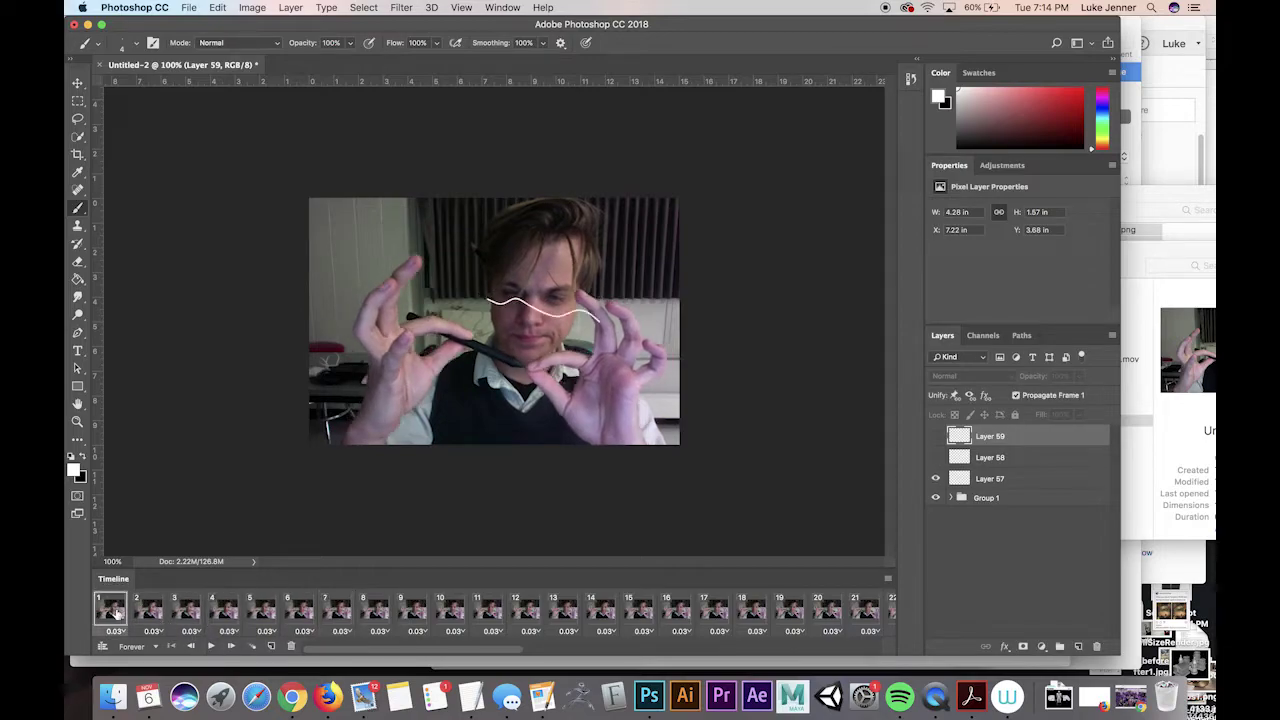
left_click(1012, 478, "shift")
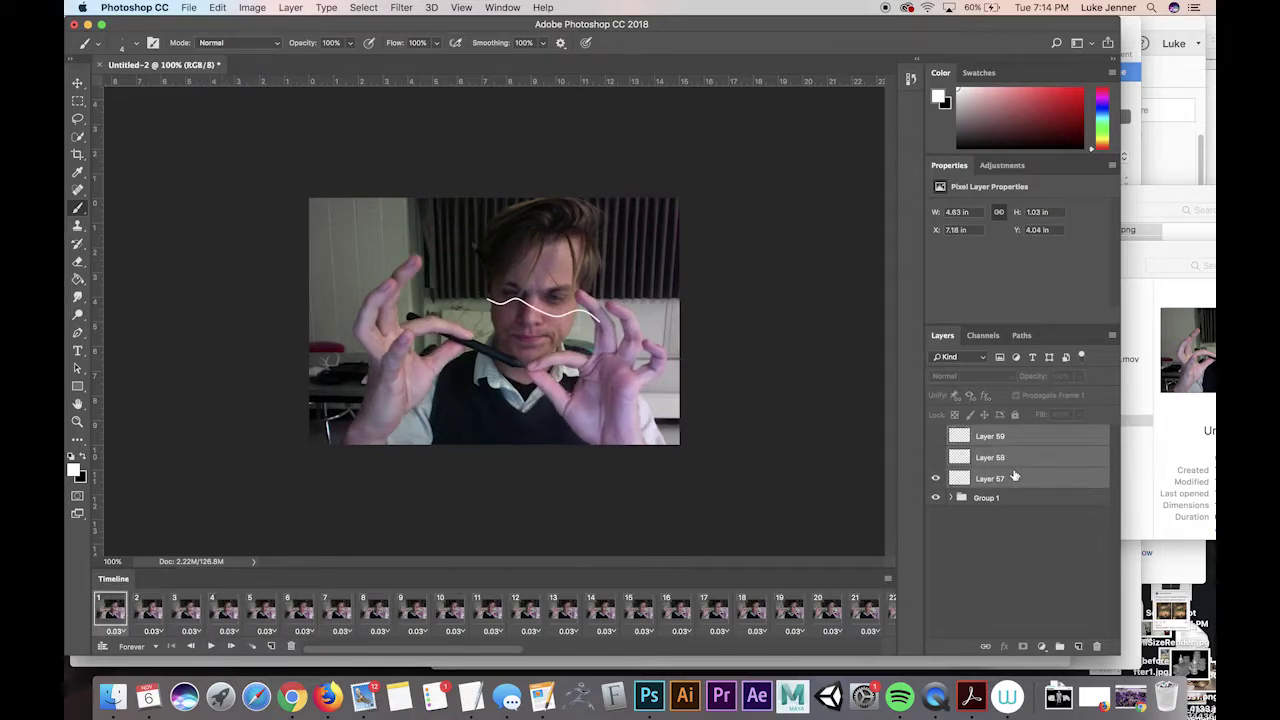
left_click(1096, 646)
Step: Confirm the deletion, then add a fresh layer and paint a white dot at the pen tip
left_click(743, 241)
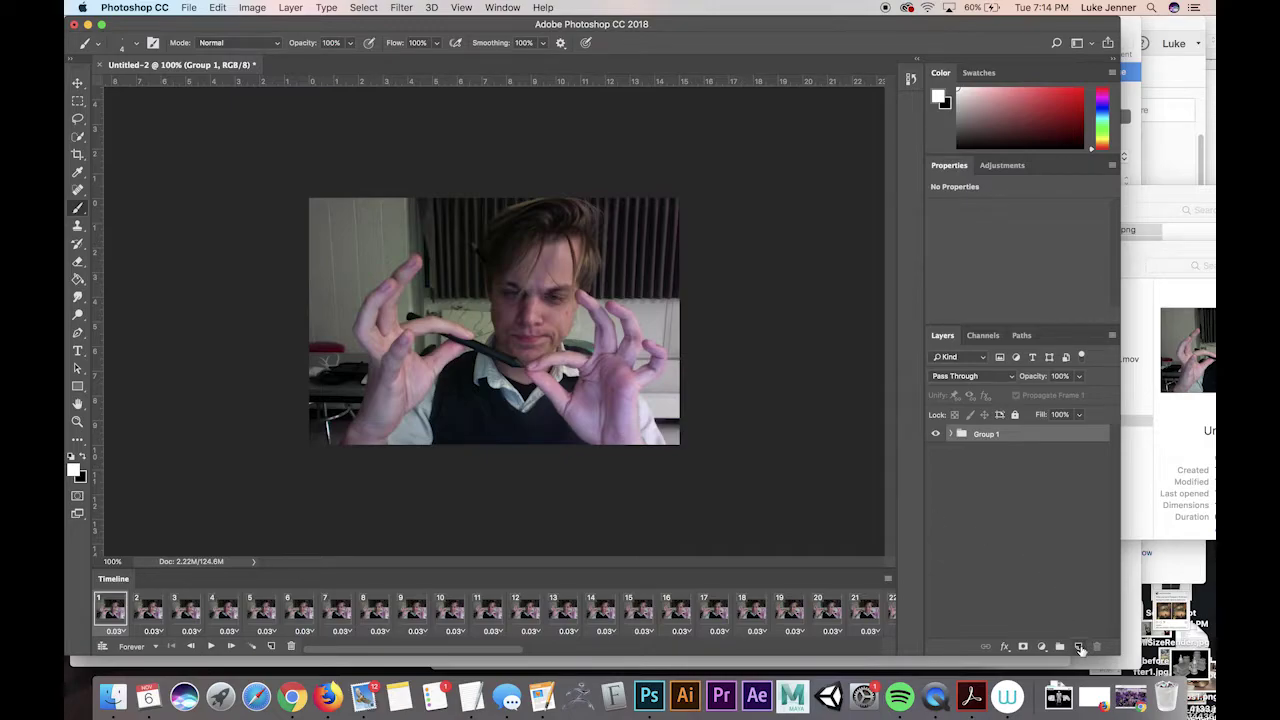
left_click(1079, 648)
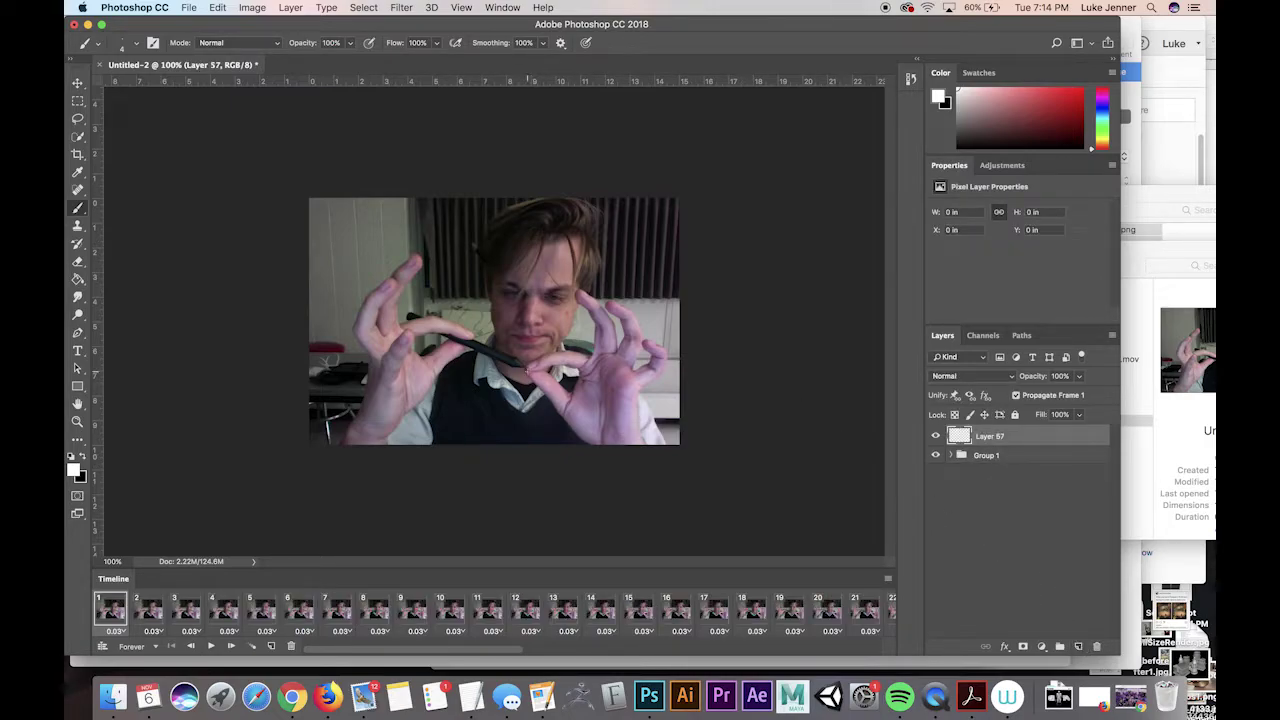
scroll(518, 364, "up", 5)
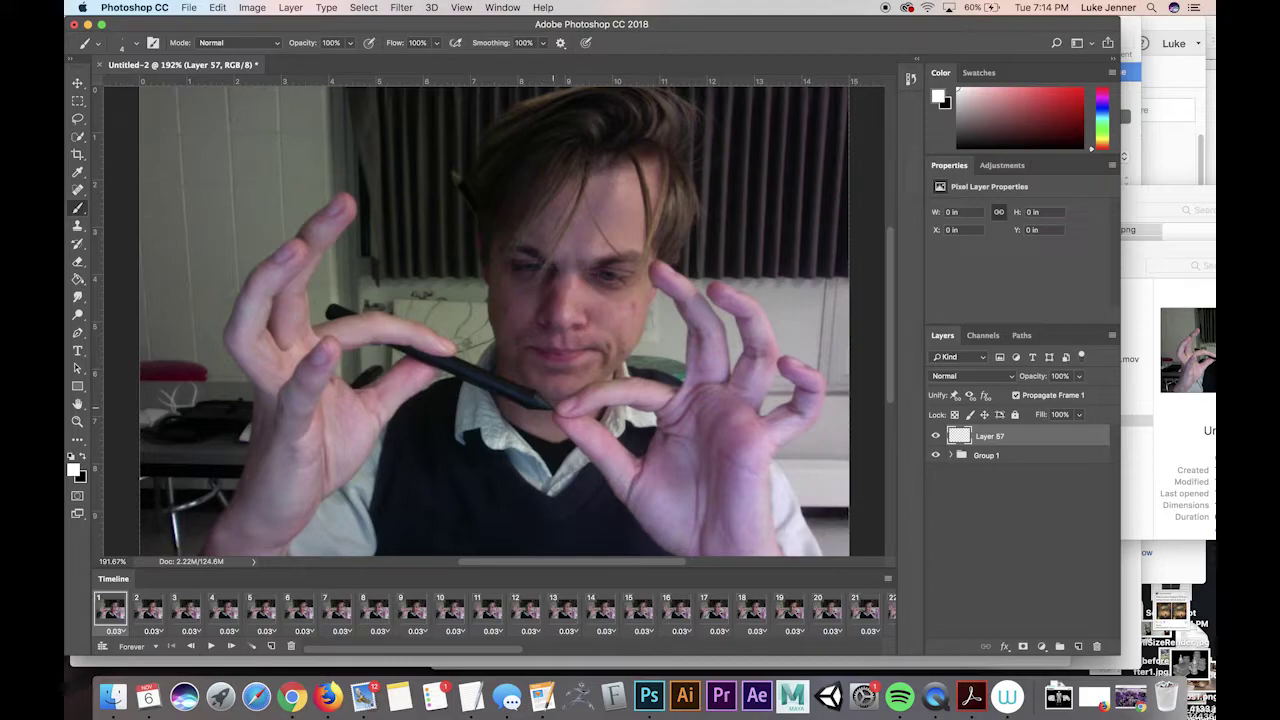
left_click(549, 406)
Step: On frames 2 and 3, add new layers and paint white marks at the pen tip
left_click(156, 612)
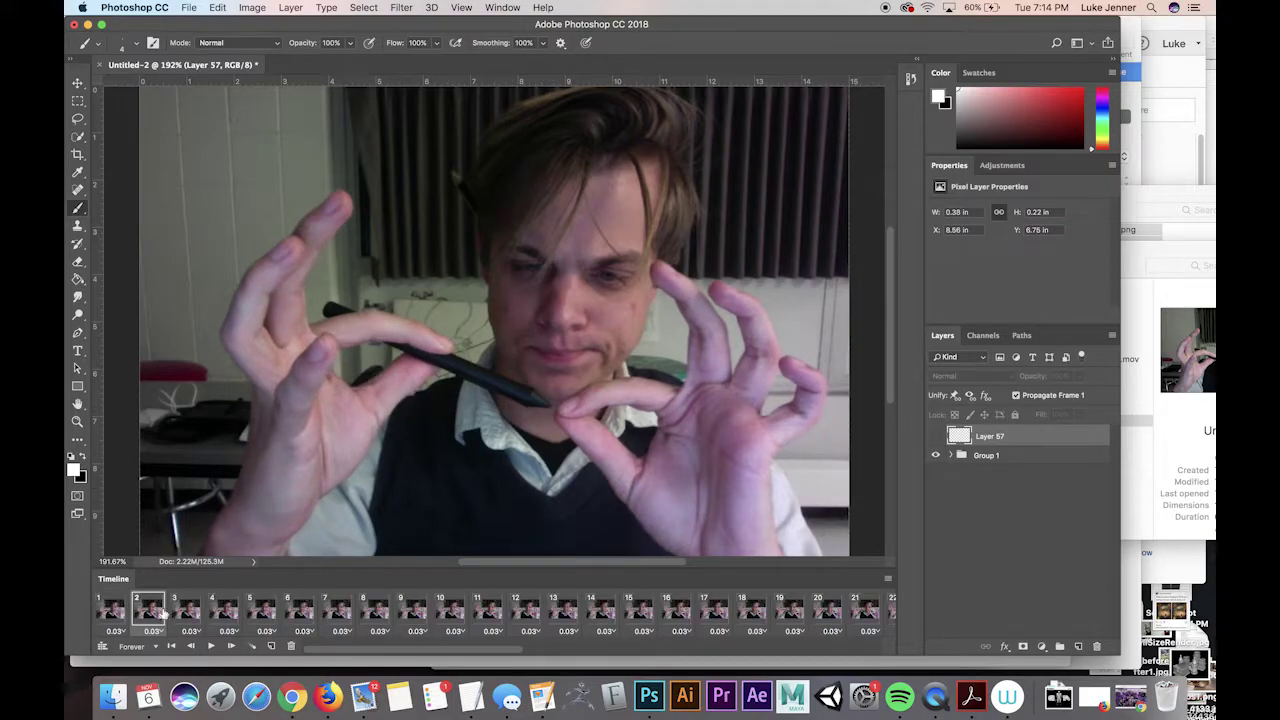
left_click(1078, 648)
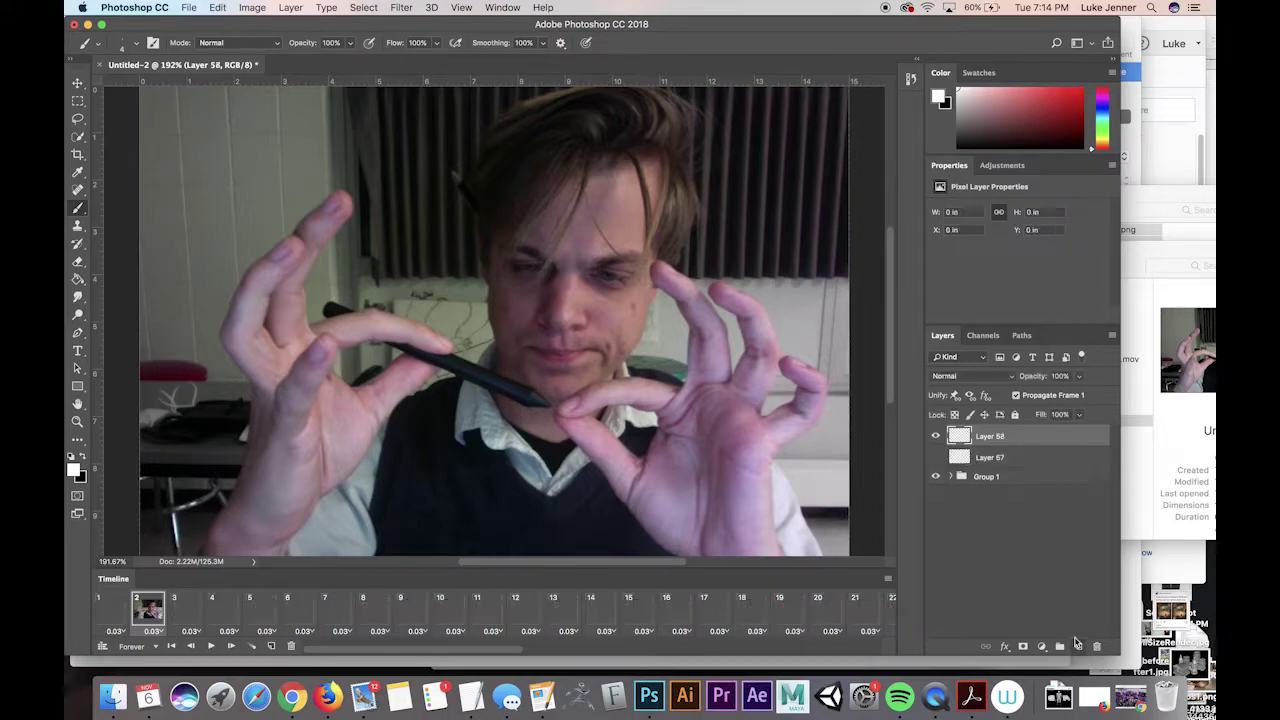
left_click(548, 405)
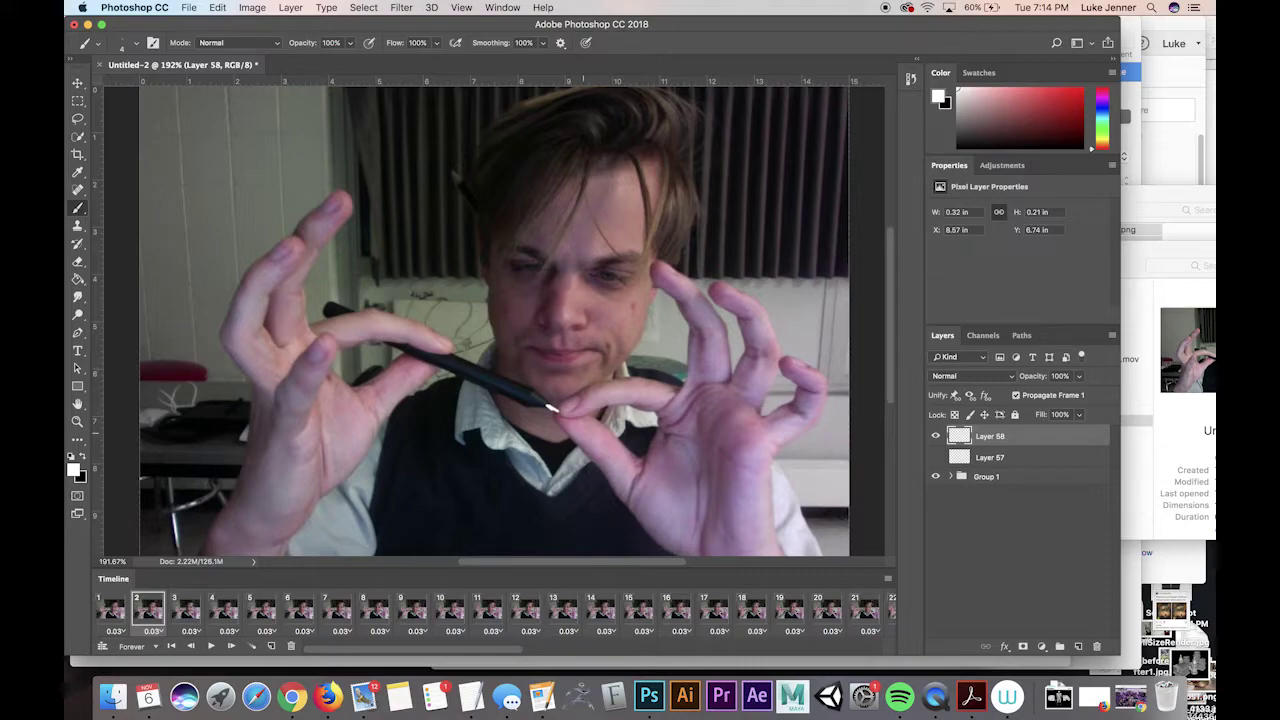
left_click(191, 614)
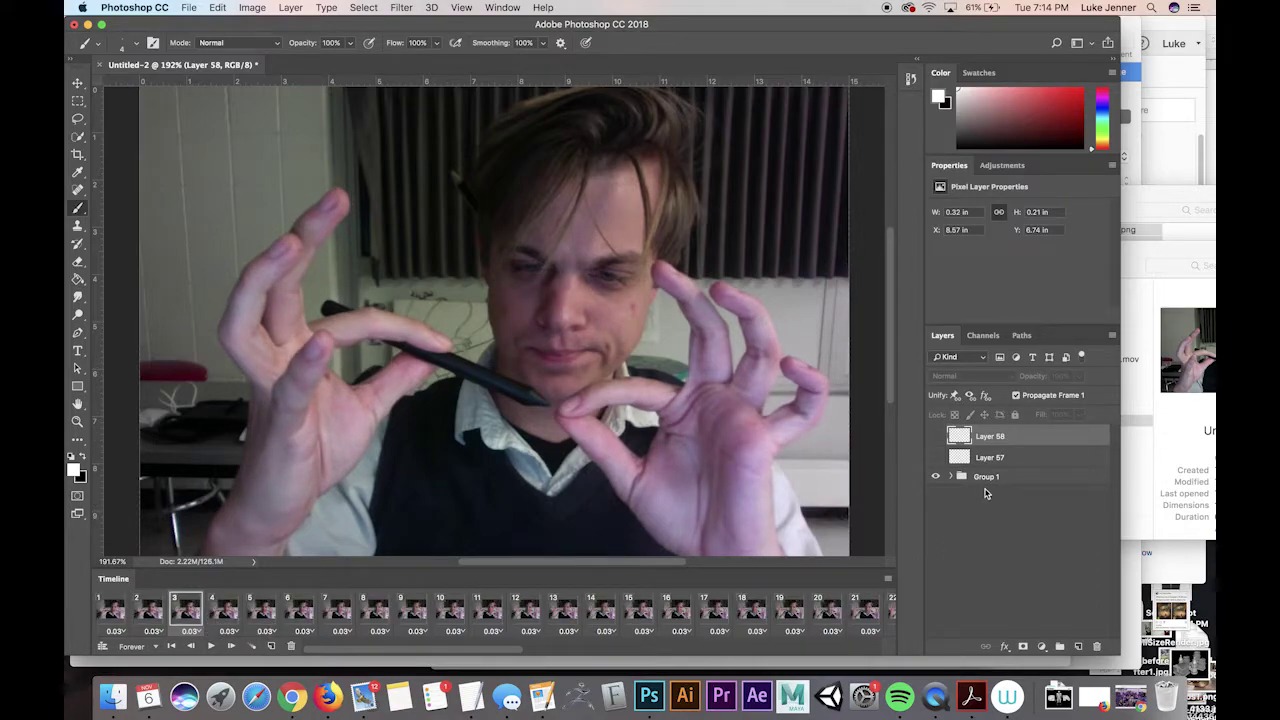
left_click(1078, 646)
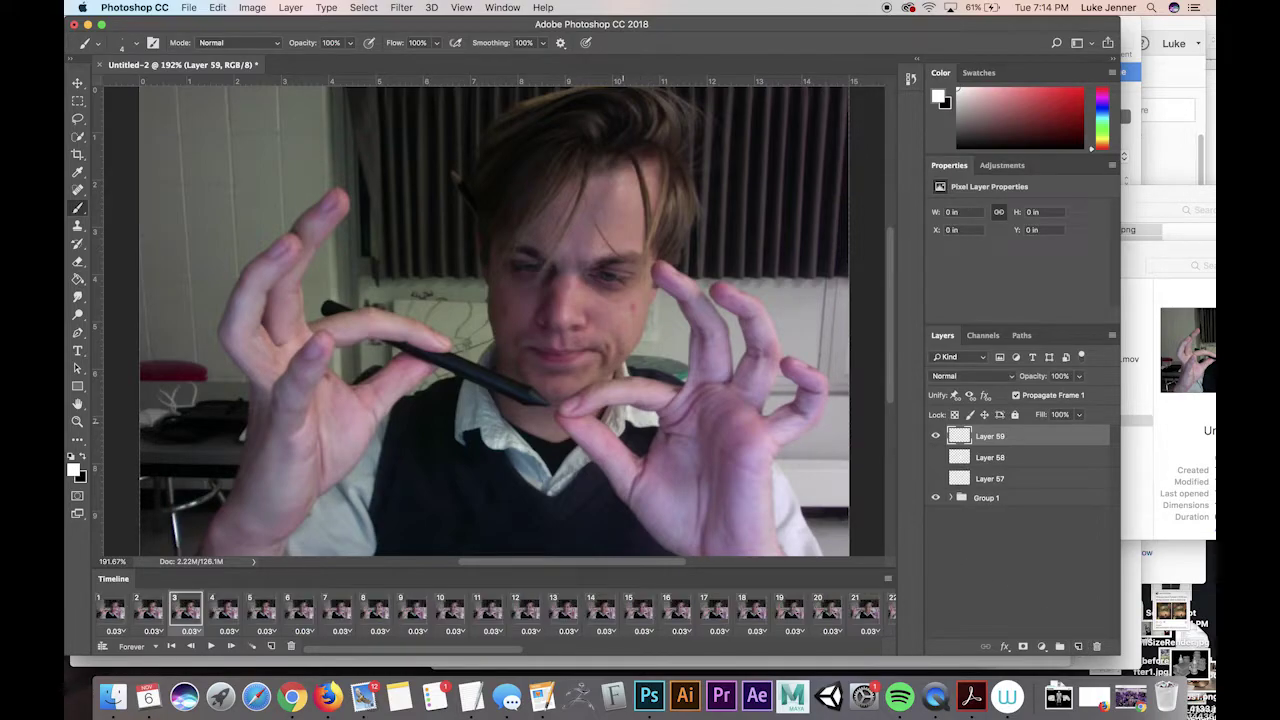
left_click(549, 404)
left_click(549, 408)
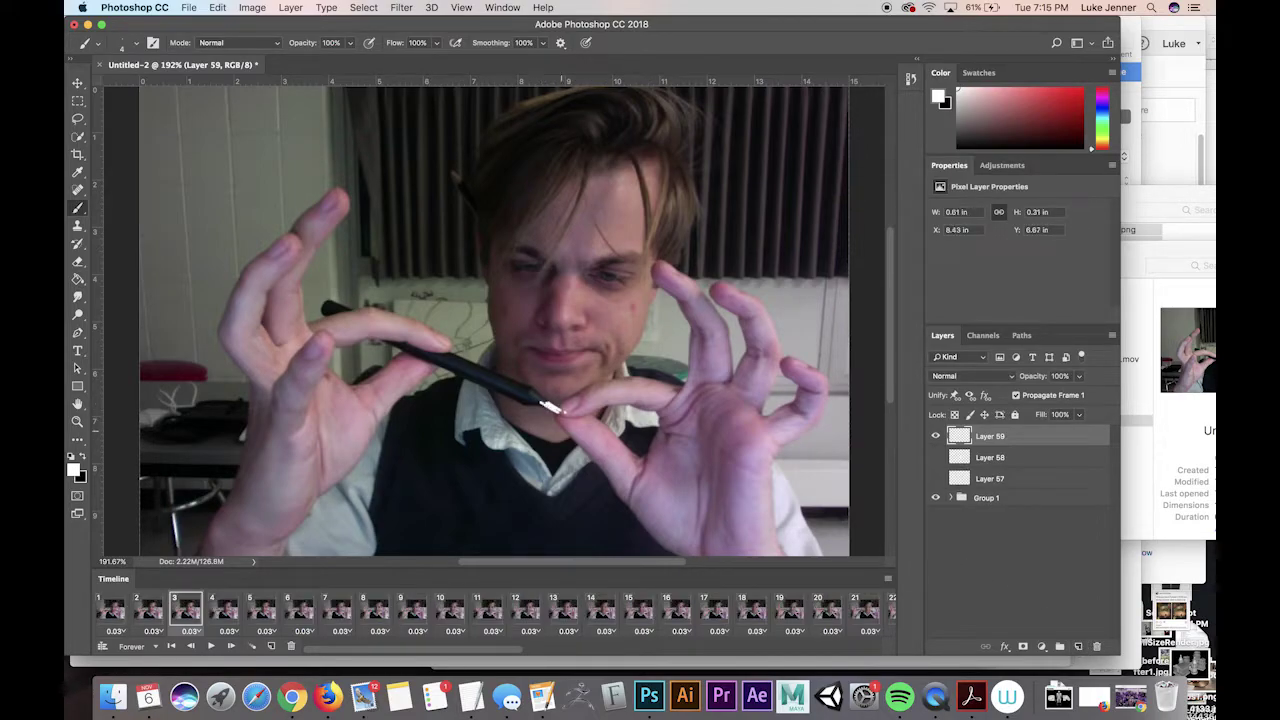
Step: On frame 4, add a new layer and paint several white marks around the pen tip
left_click(225, 612)
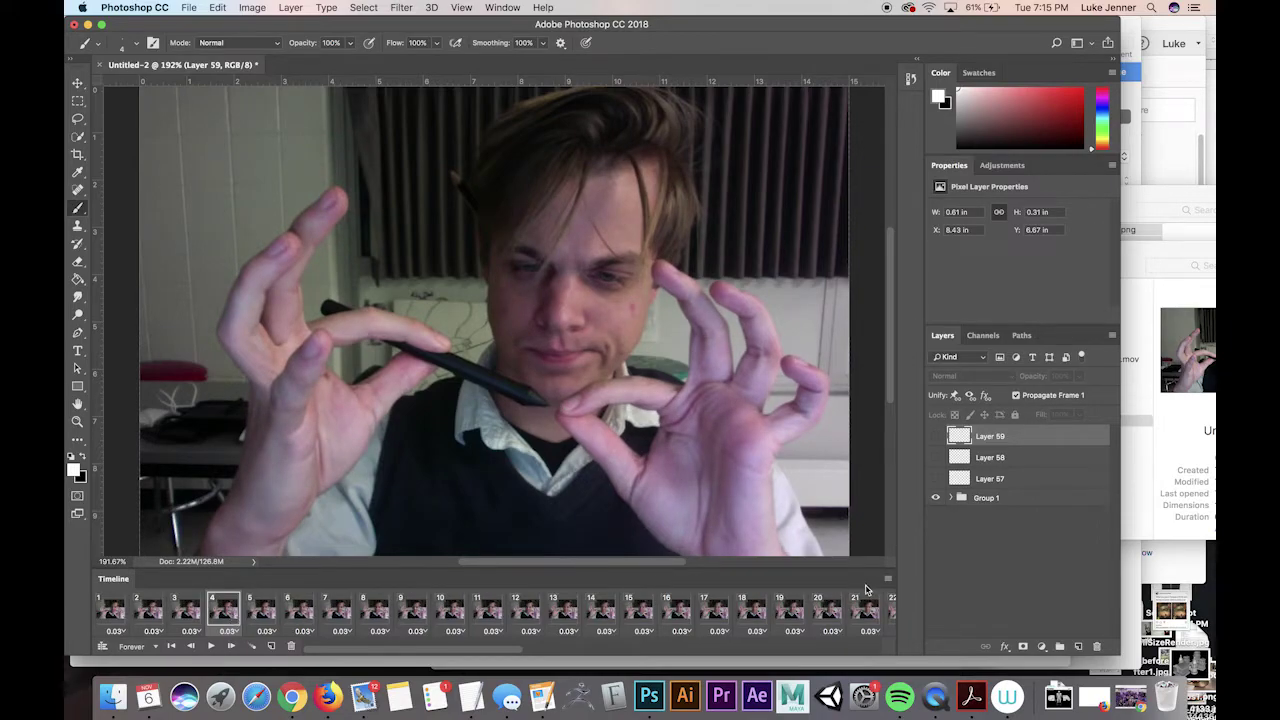
left_click(1078, 646)
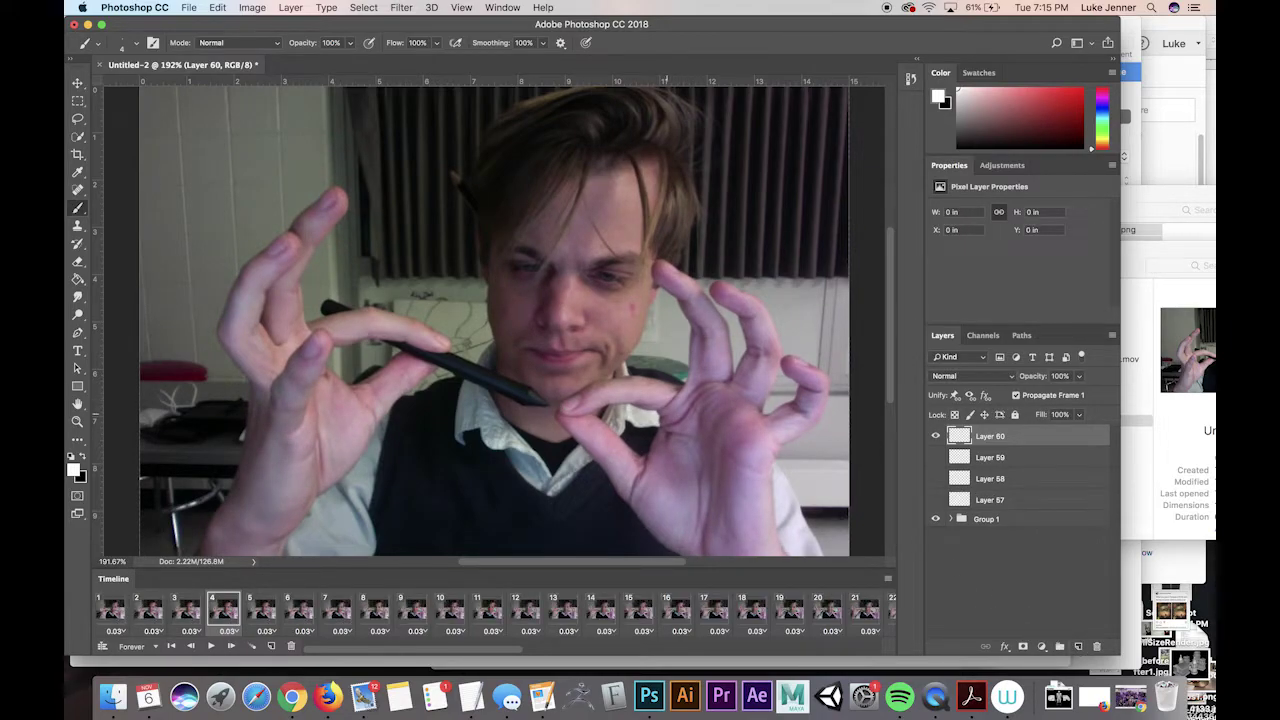
left_click(557, 409)
left_click(537, 390)
left_click(532, 408)
left_click(558, 428)
left_click(512, 398)
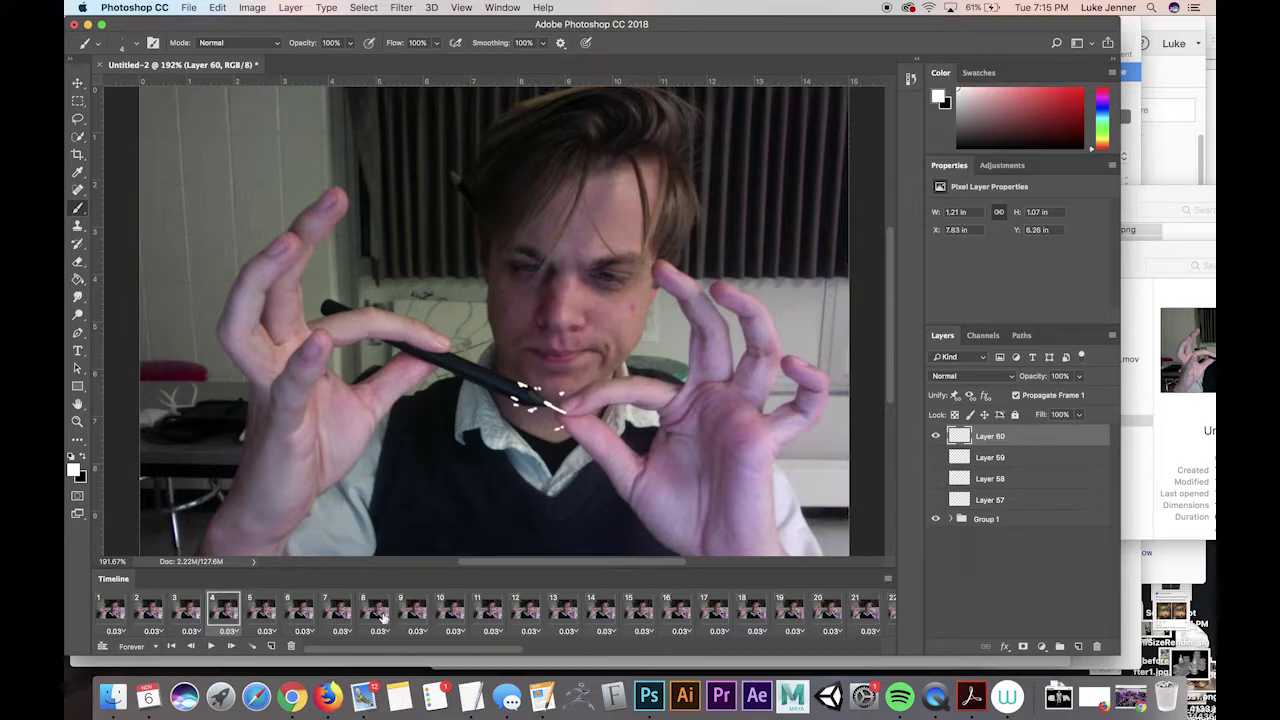
Step: On frame 6, add a new layer with a short white stroke near the chin, then return to frame 1
left_click(279, 624)
left_click(273, 647)
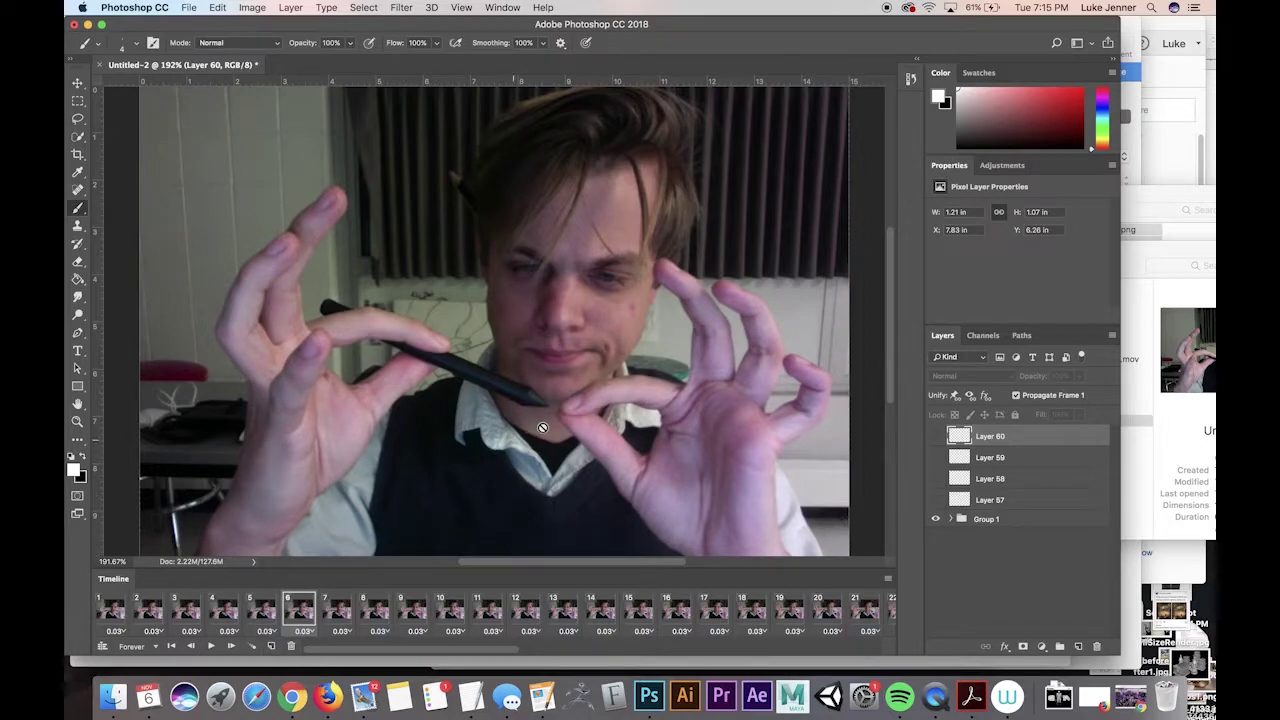
left_click(1078, 647)
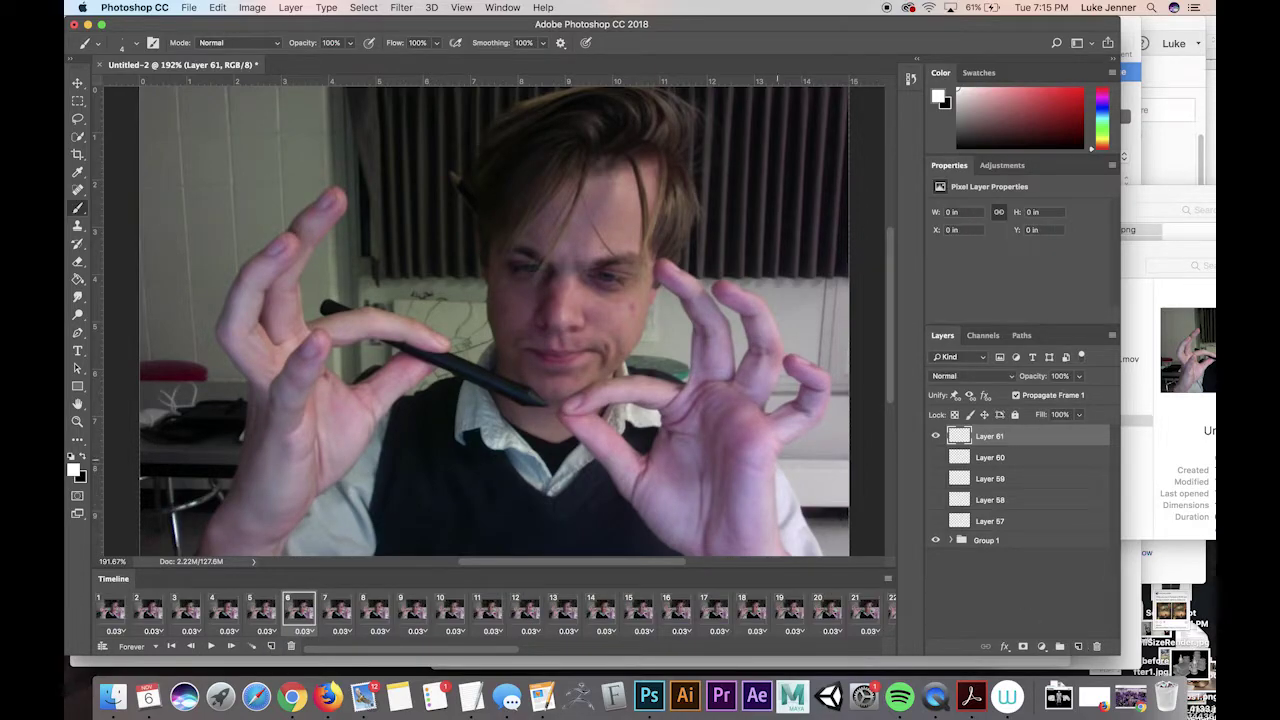
mouse_move(543, 405)
left_mouse_down()
mouse_move(556, 410)
mouse_move(506, 398)
left_mouse_up()
left_click(110, 610)
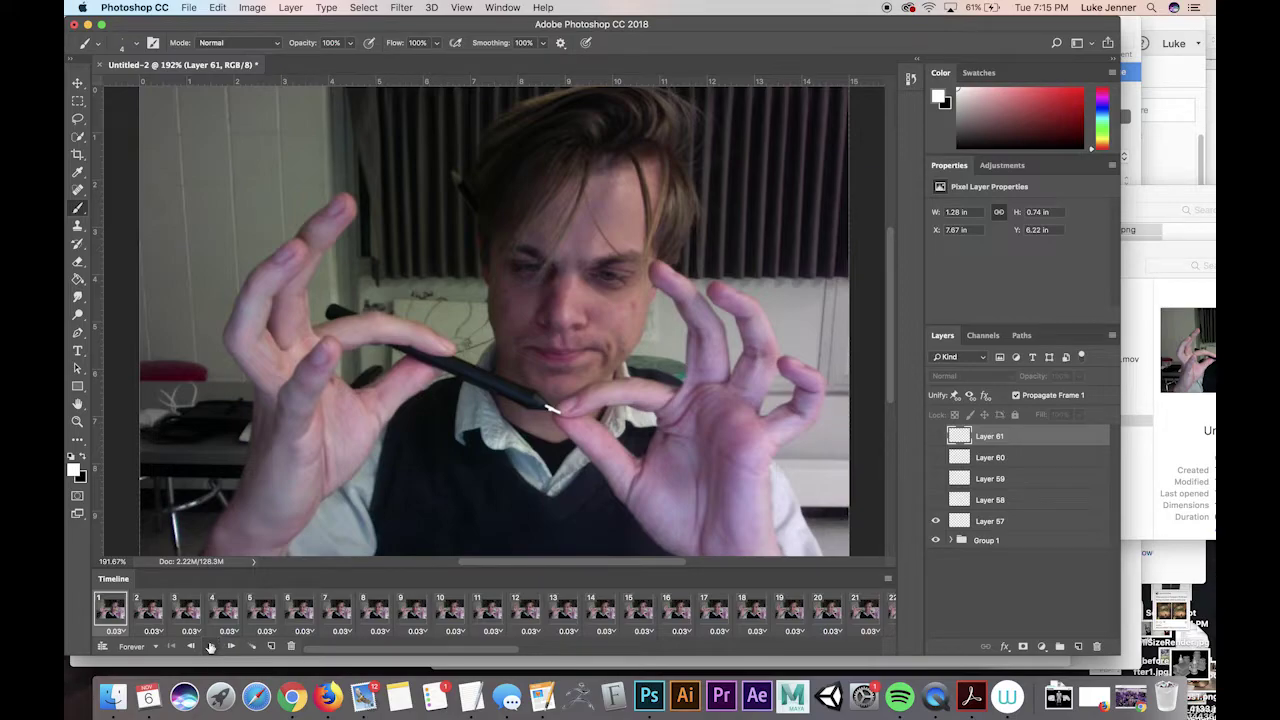
Step: Preview the current timeline, then reopen the recent file rotoscope_demo.psd
left_click(211, 647)
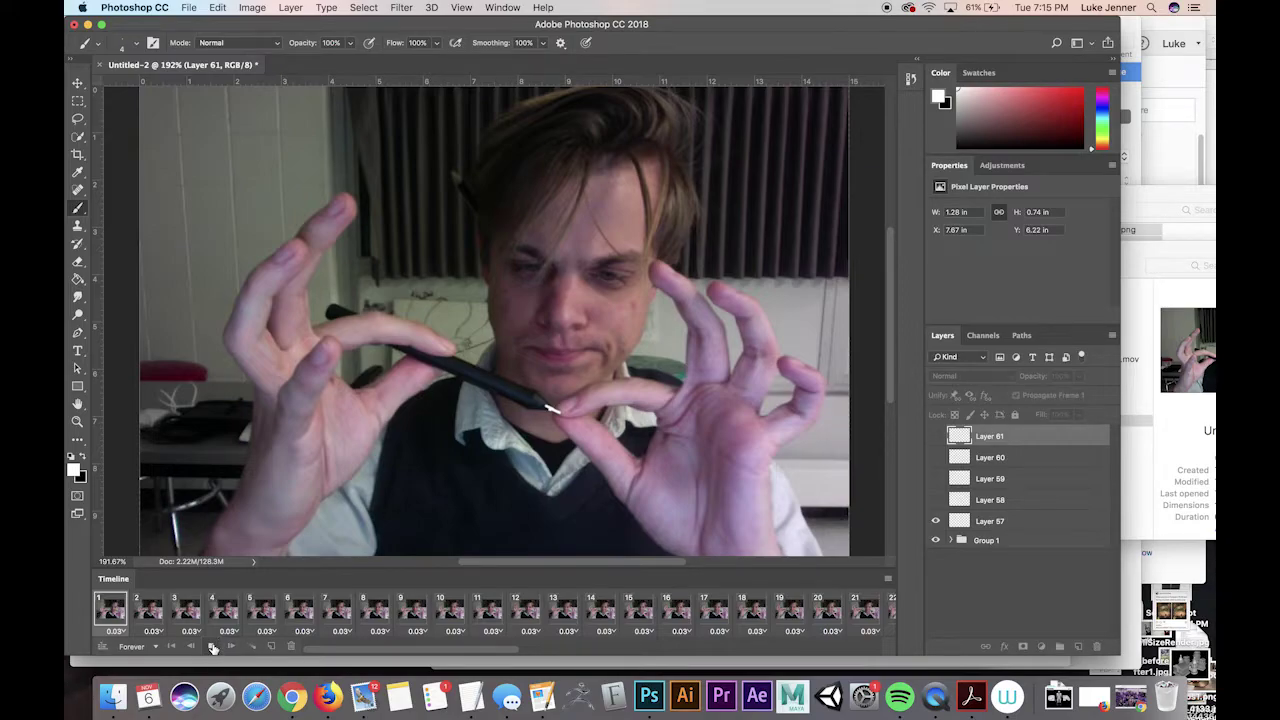
left_click(211, 647)
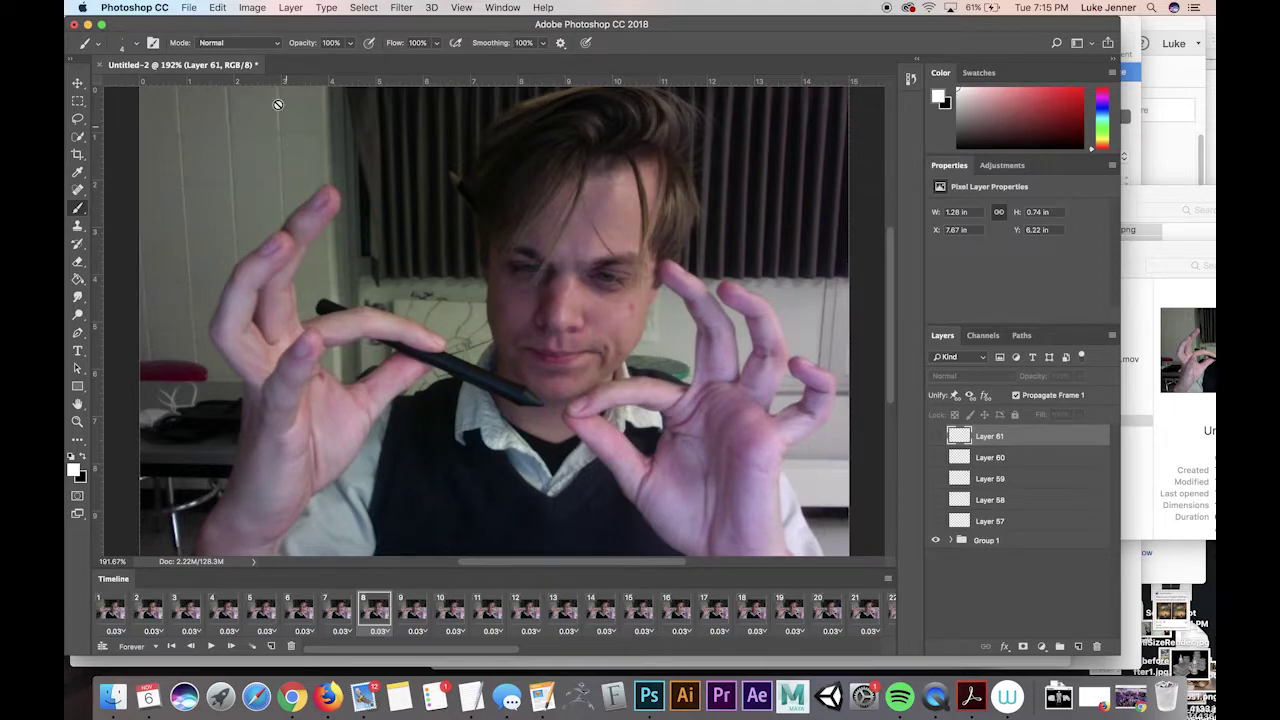
left_click(190, 7)
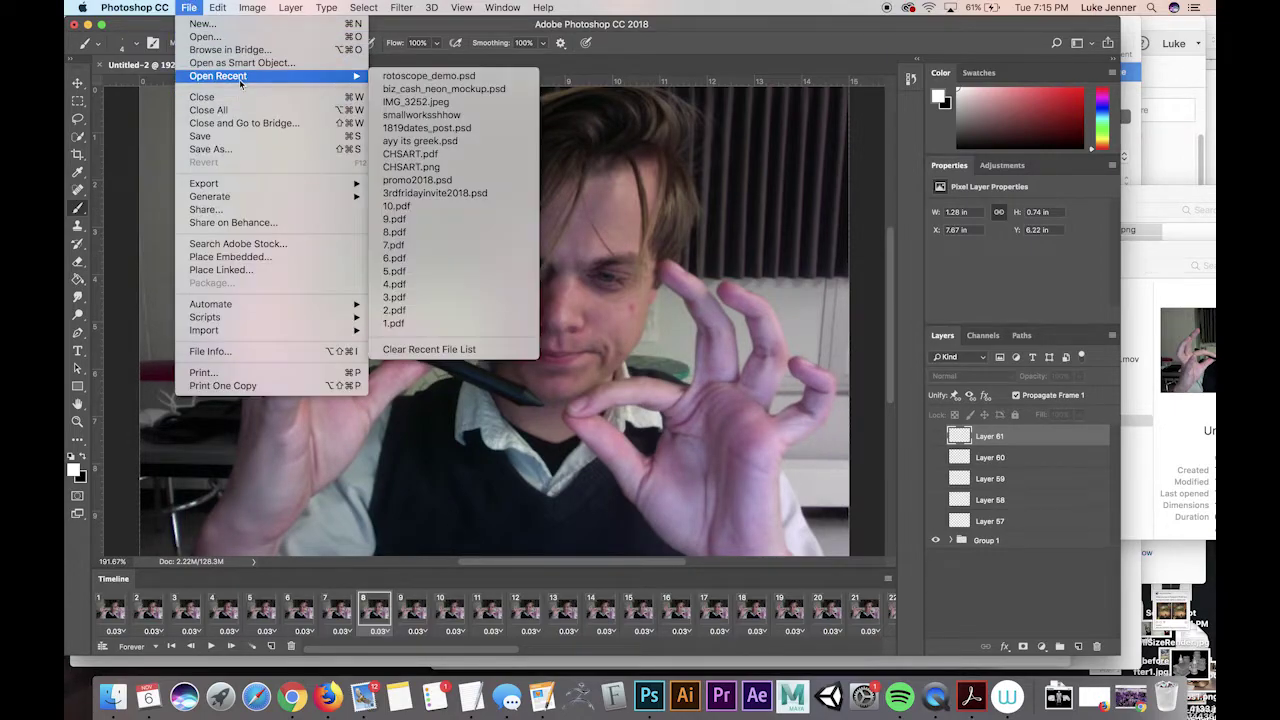
mouse_move(270, 76)
left_click(396, 79)
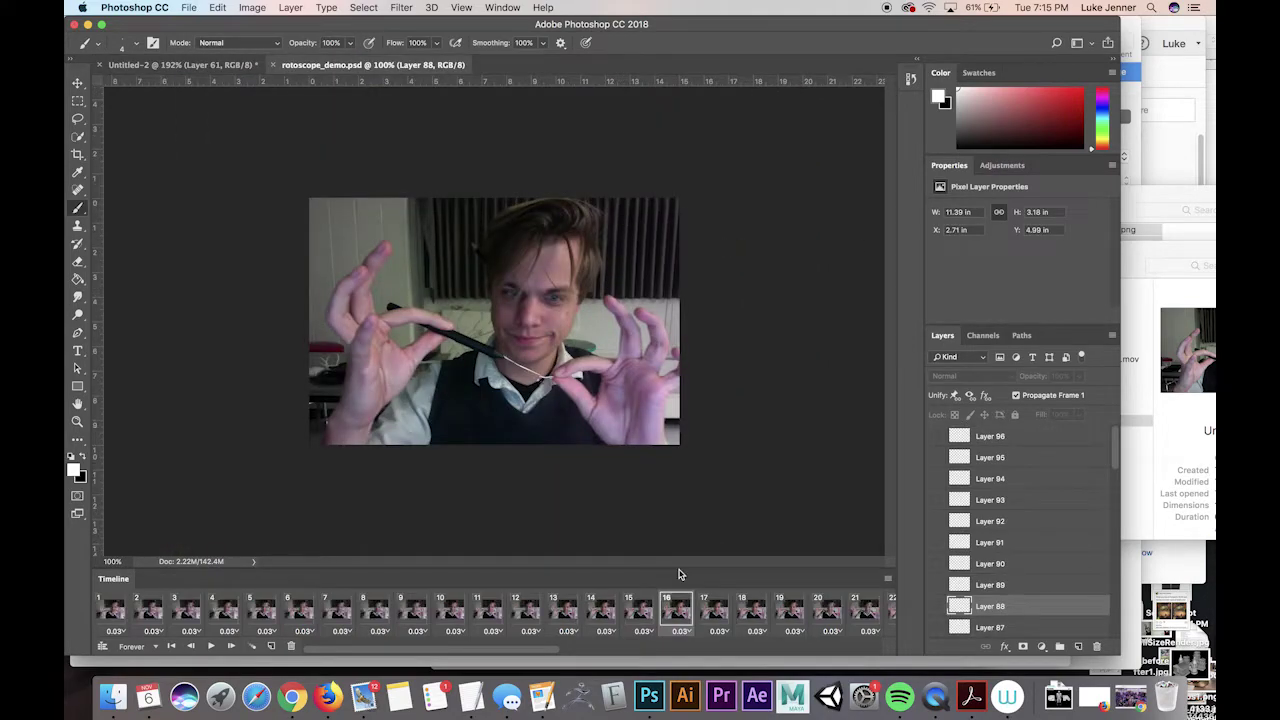
Step: Play the finished rotoscope_demo stroke animation and stop it on frame 14
scroll(811, 612, "right", 10)
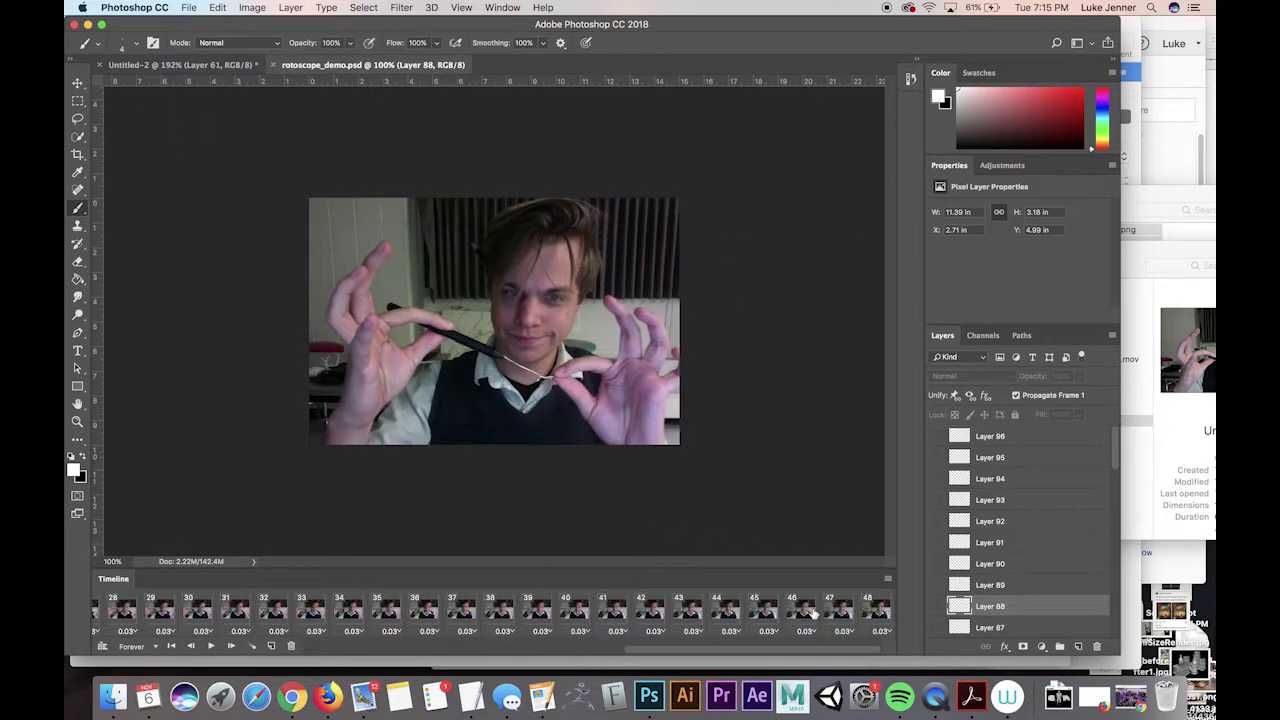
left_click(211, 647)
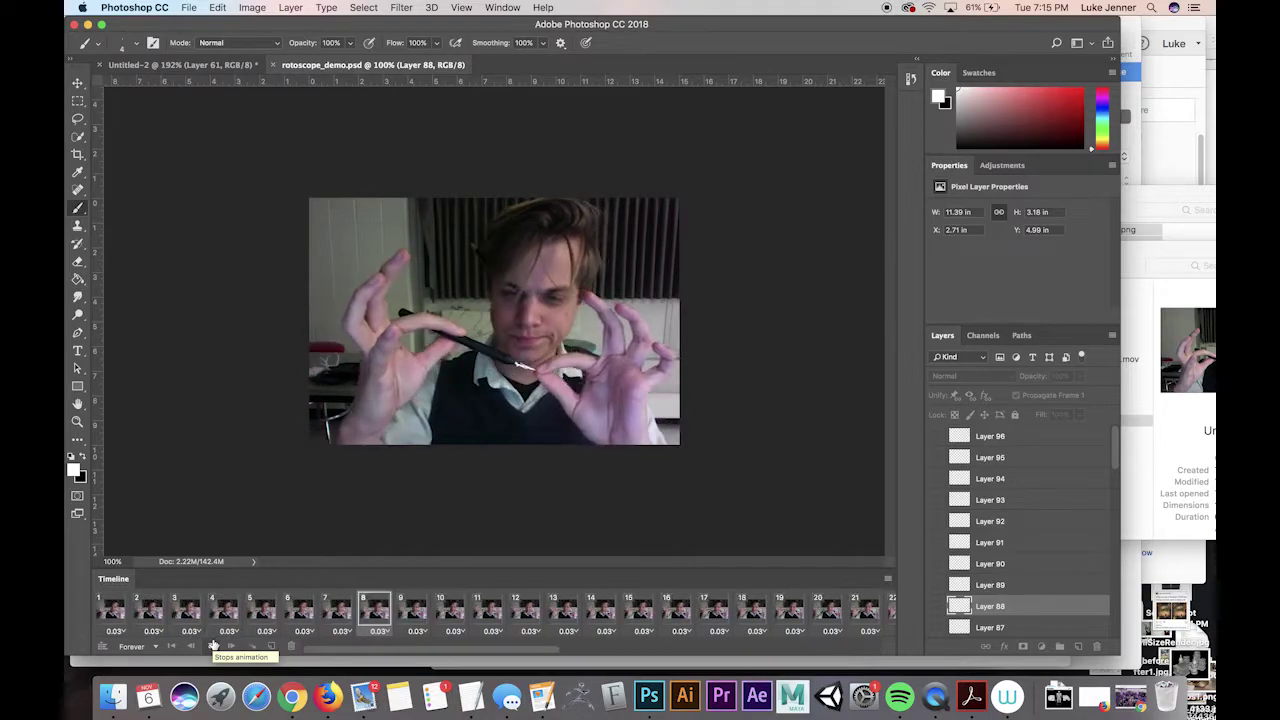
left_click(212, 646)
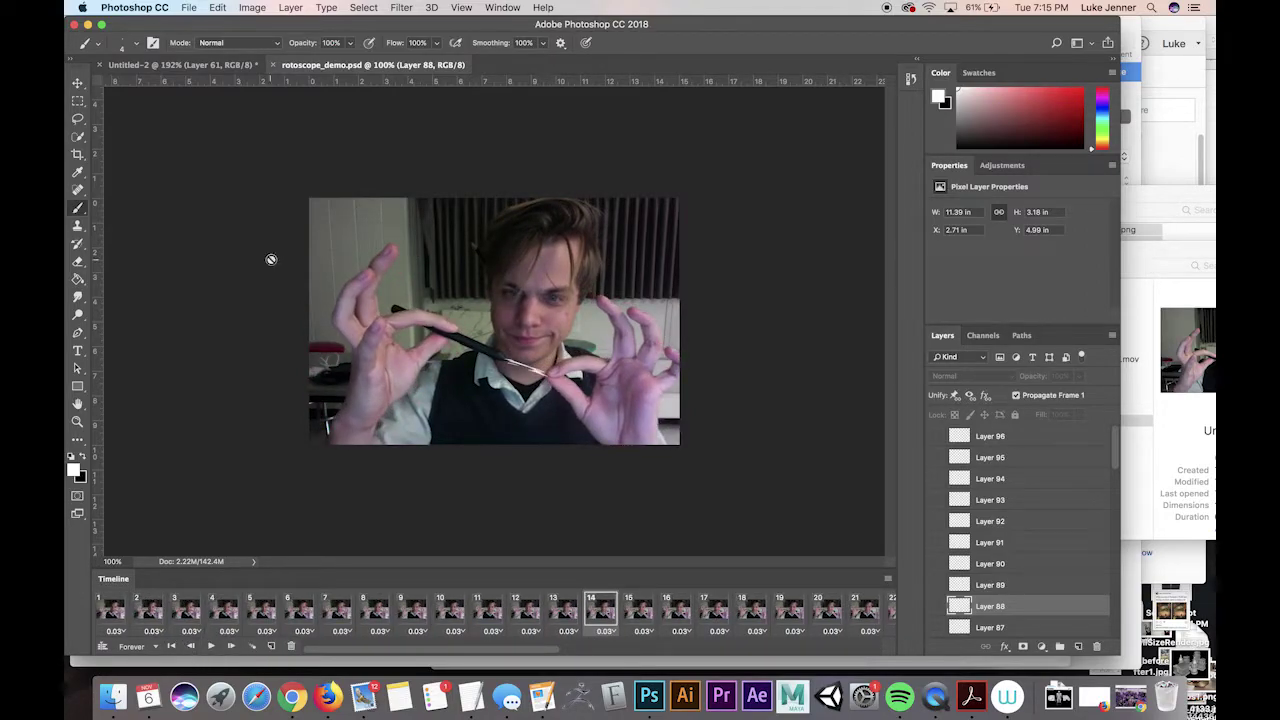
left_click(190, 7)
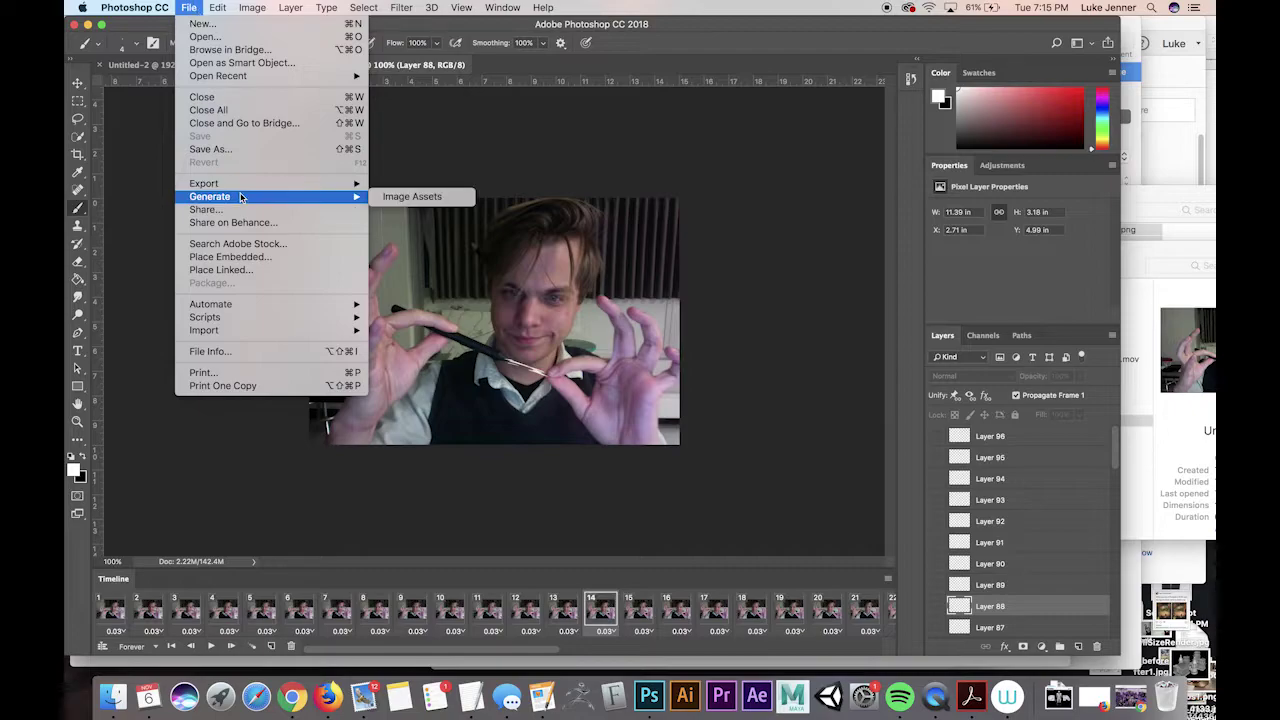
Step: Open Save for Web (Legacy) for rotoscope_demo, keeping GIF format and Forever looping
mouse_move(243, 187)
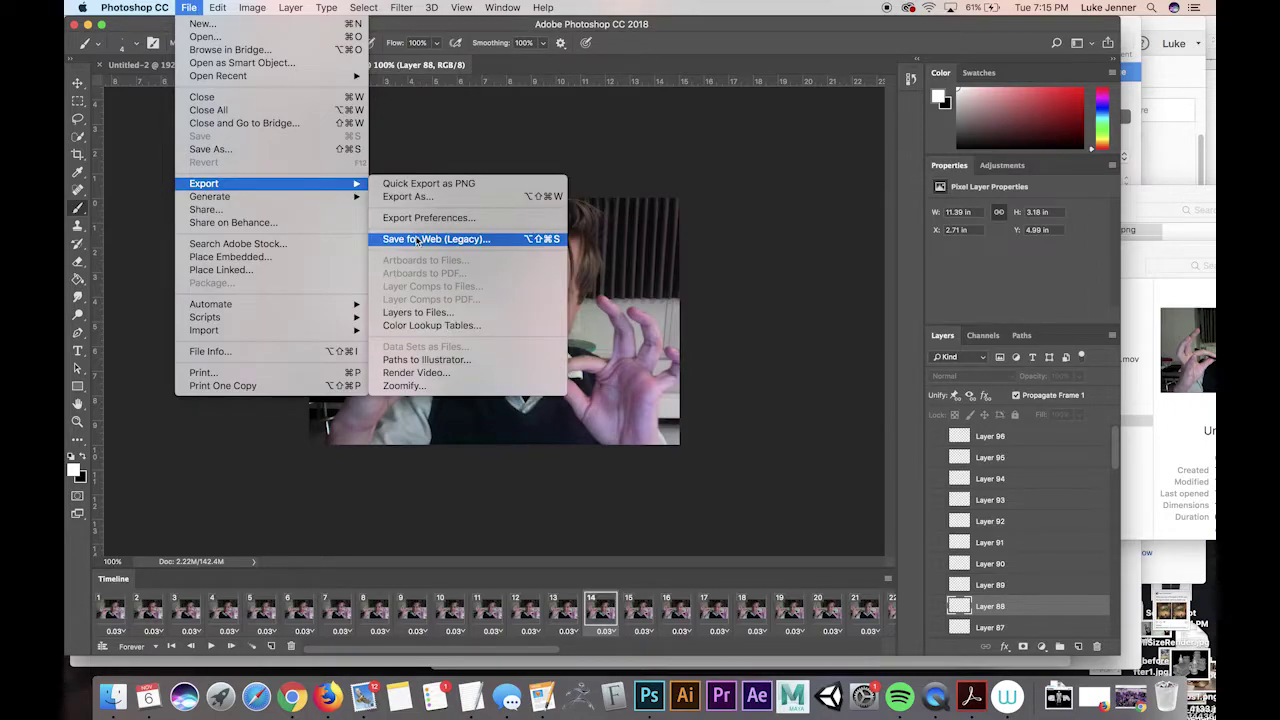
left_click(471, 242)
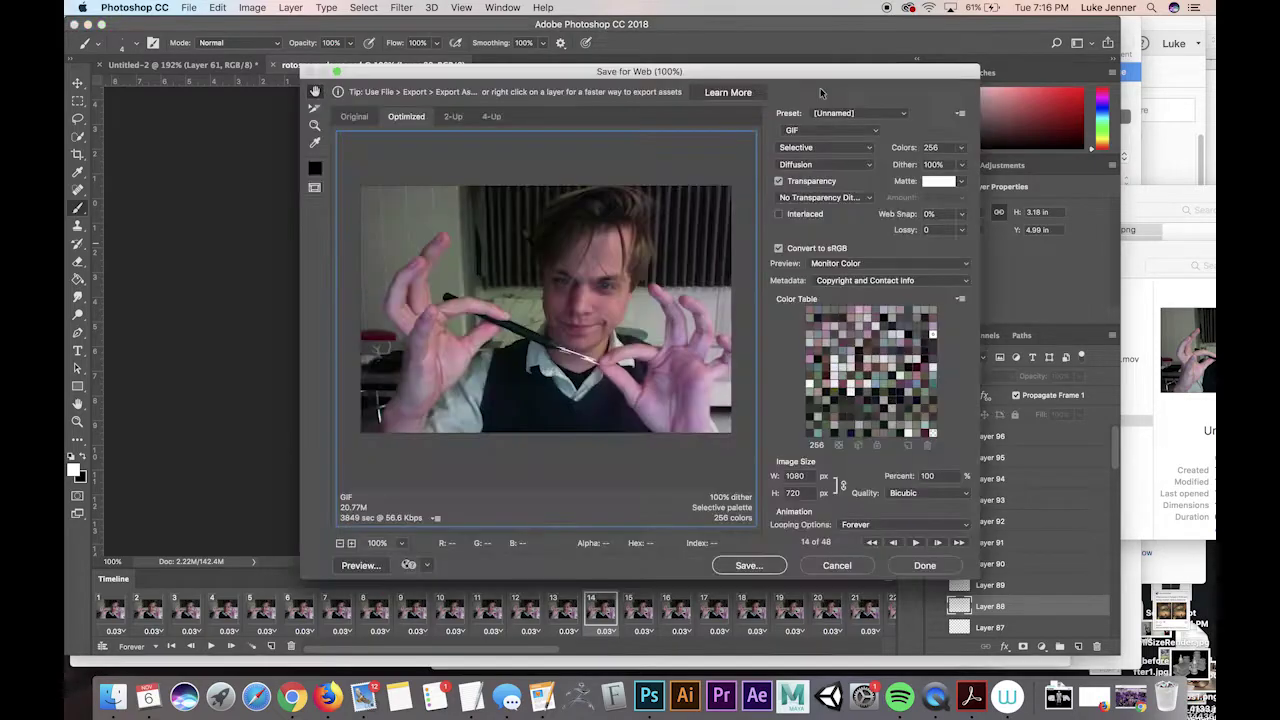
left_click(800, 131)
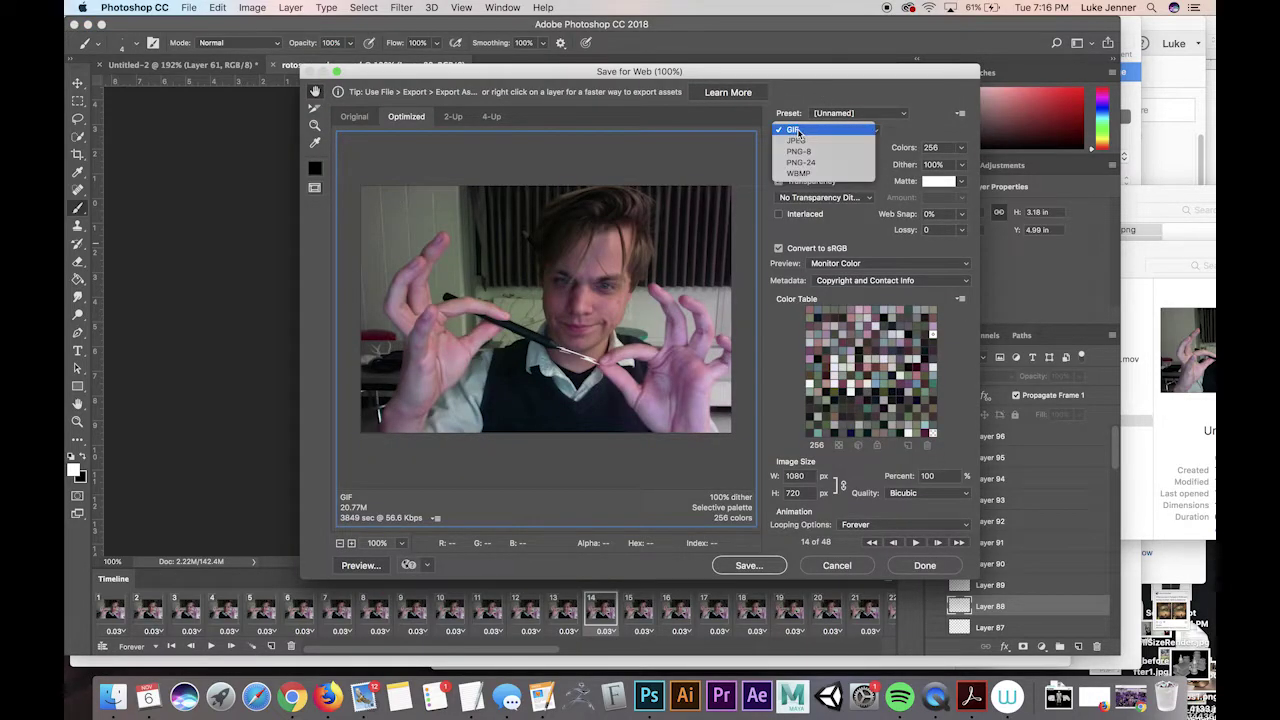
left_click(795, 130)
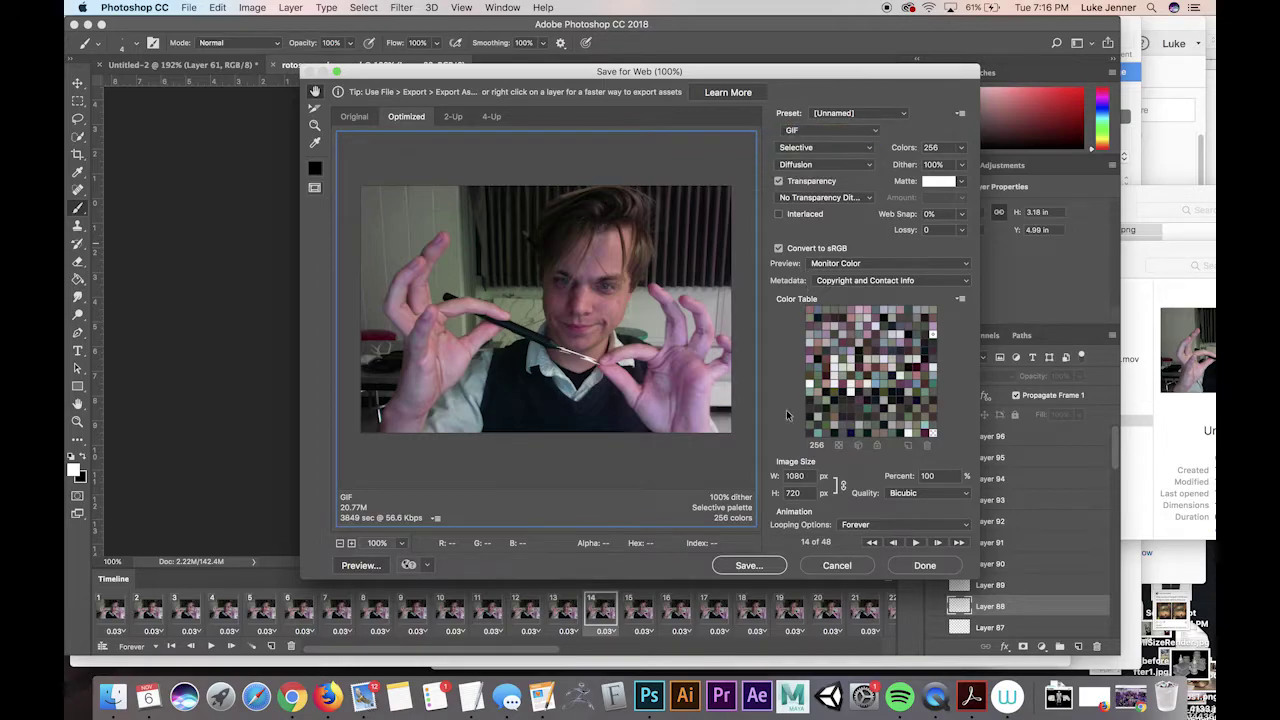
left_click(855, 526)
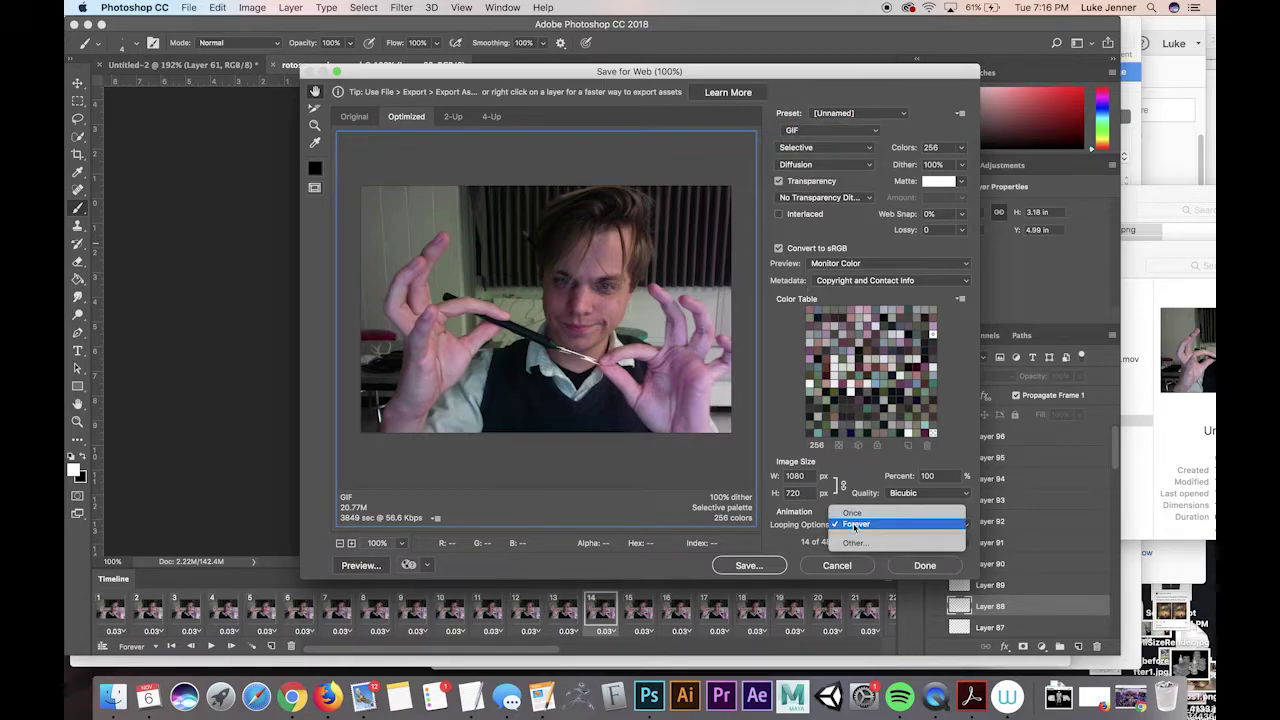
left_click(855, 526)
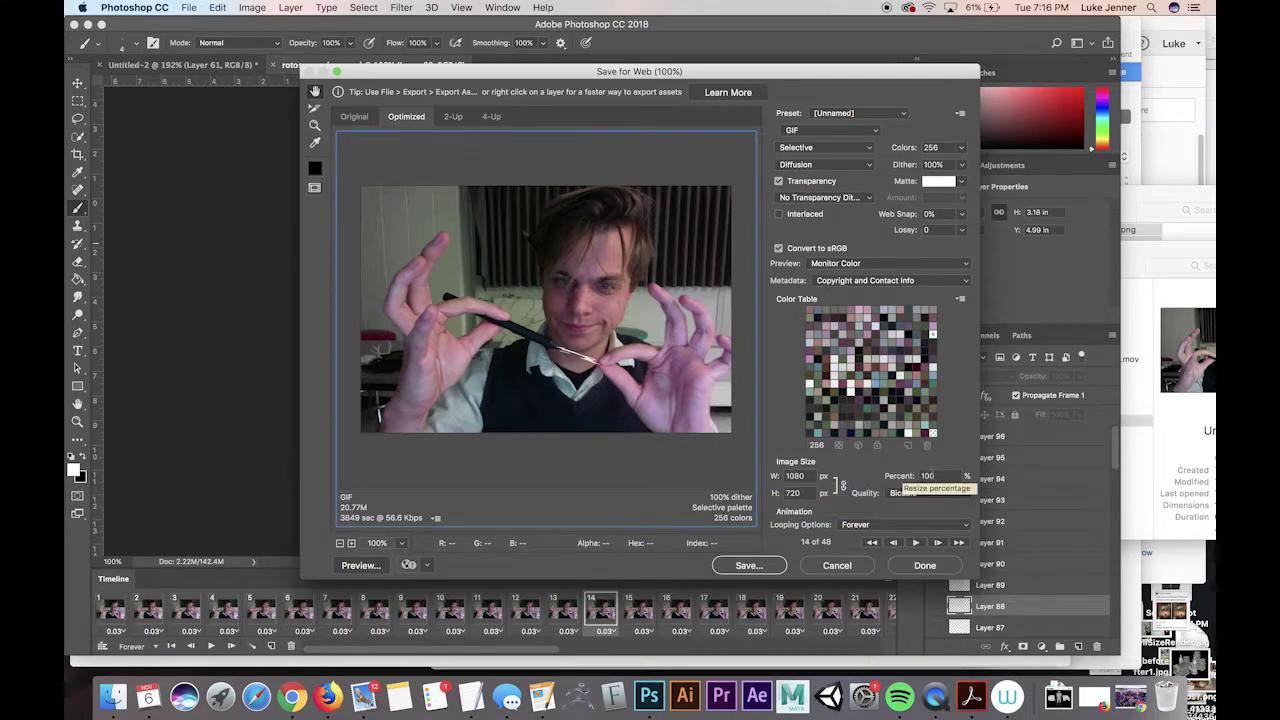
left_click(928, 477)
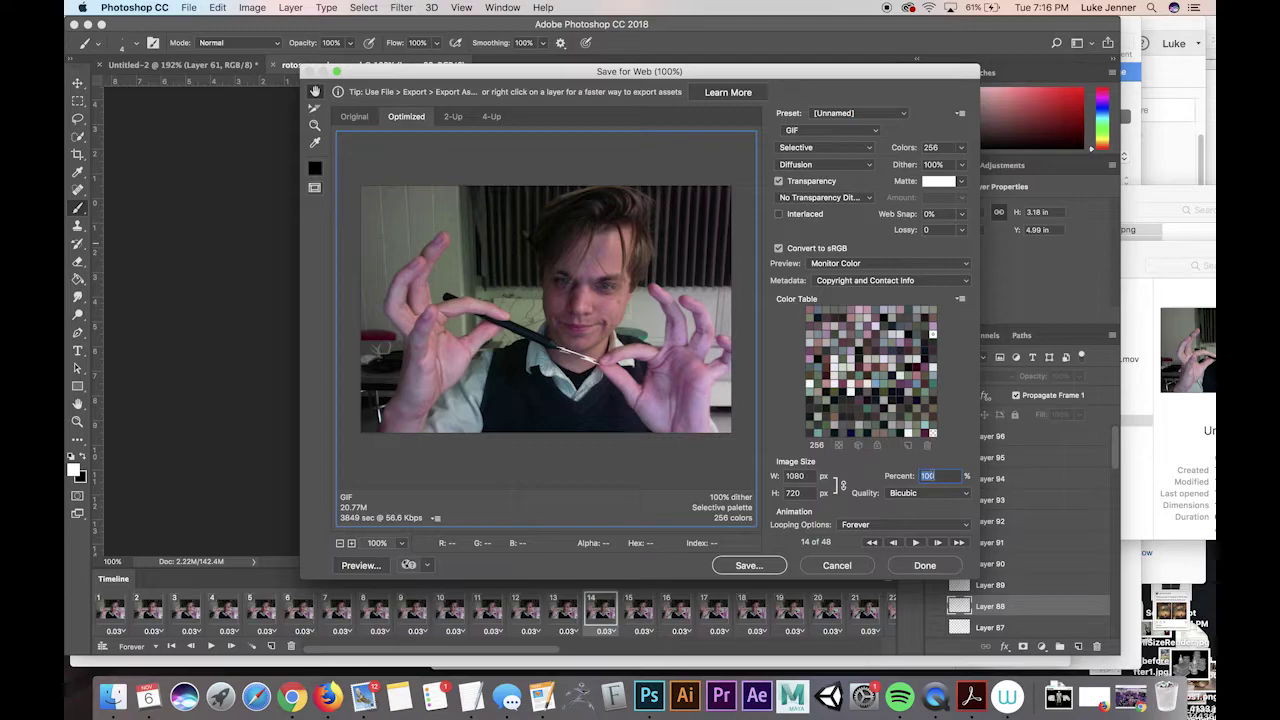
Step: Scale the GIF to 66% (713×475 px) with Forever looping and Bicubic quality, then save
type("66")
left_click(866, 526)
left_click(905, 493)
left_click(910, 493)
left_click(903, 492)
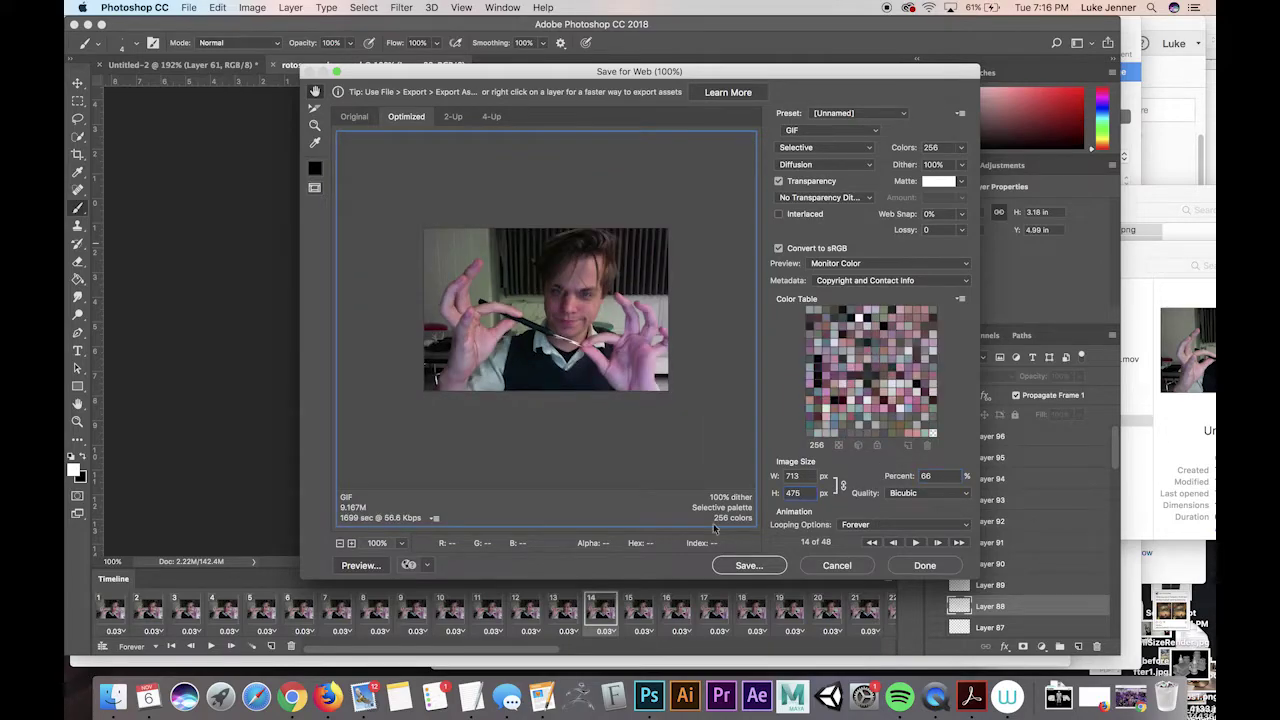
left_click(748, 566)
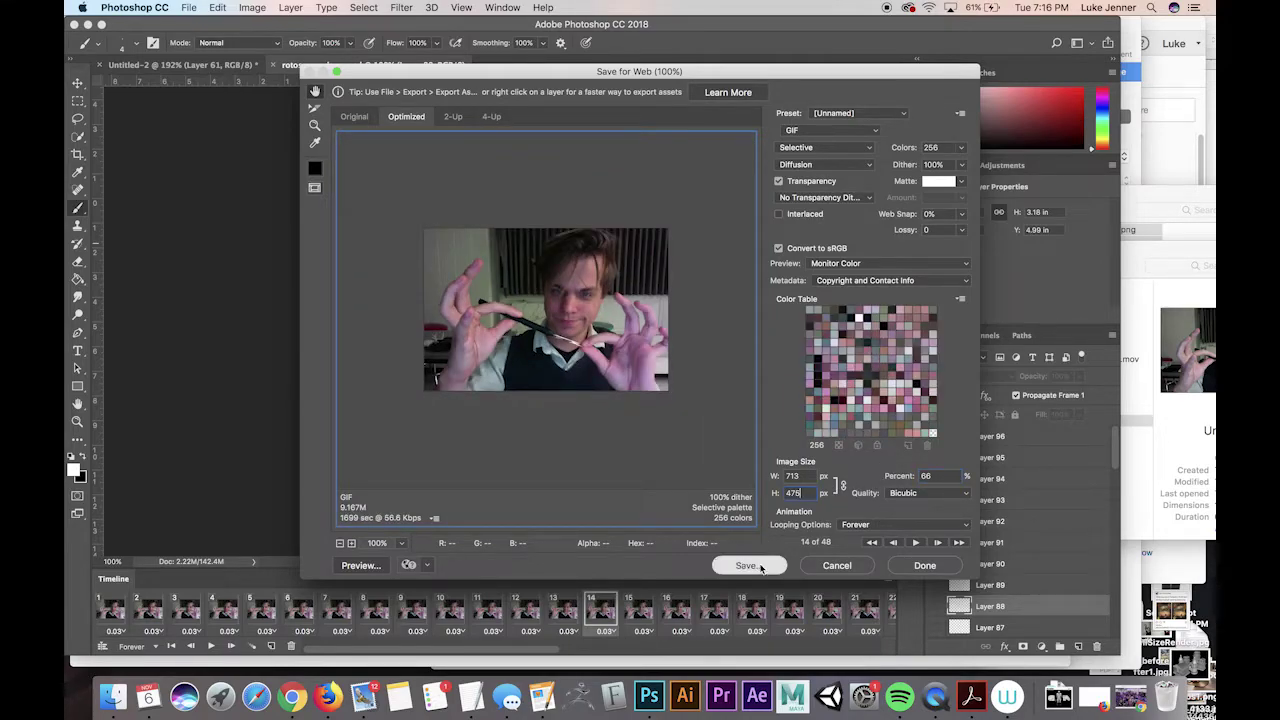